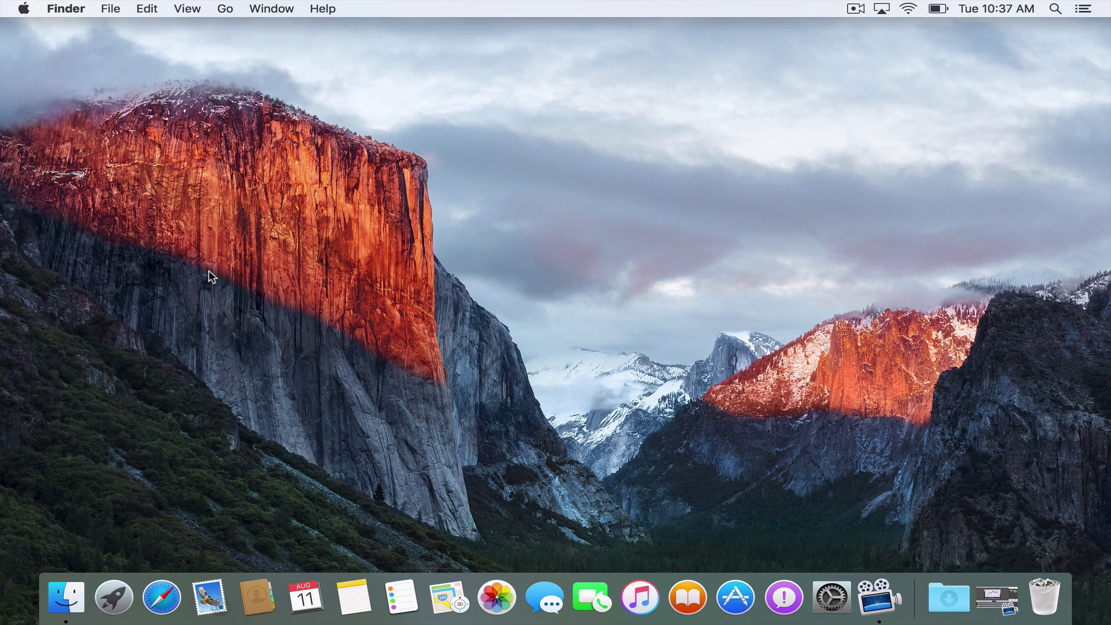
Step: Launch Safari on apple.com and open YouTube in a second tab
{"action": "left_click", "coordinate": [161, 598]}
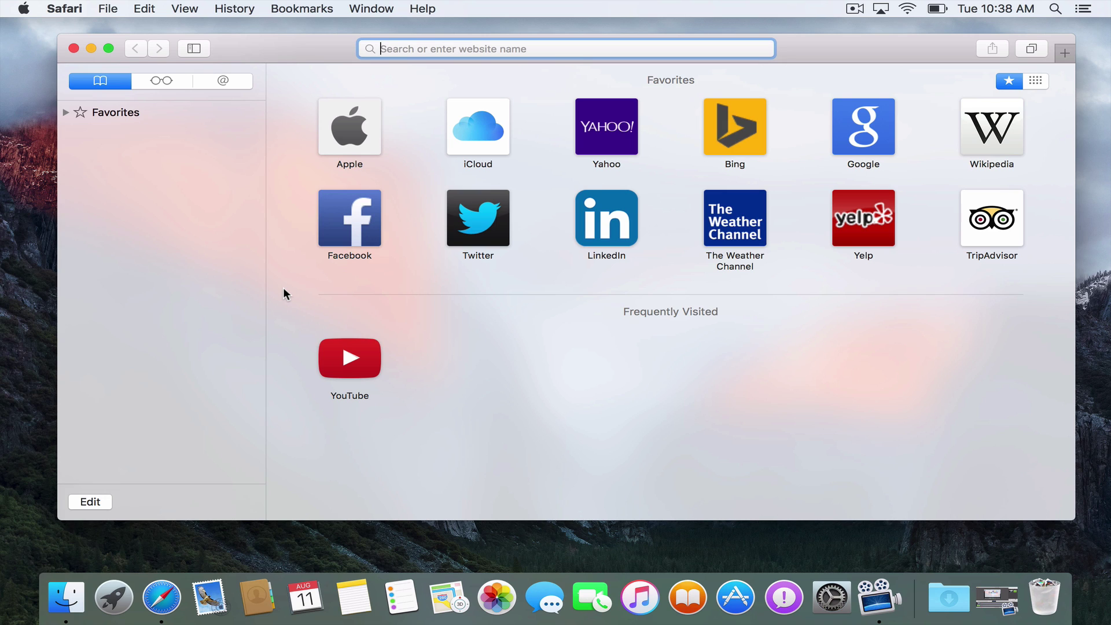
{"action": "left_click", "coordinate": [349, 126]}
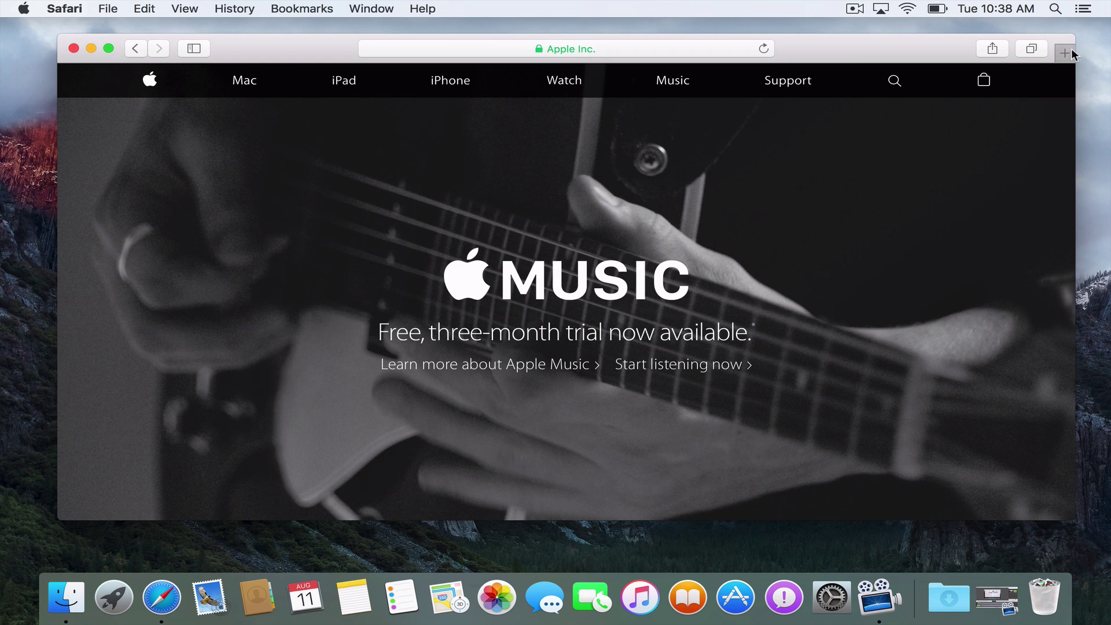
{"action": "left_click", "coordinate": [1065, 54]}
{"action": "left_click", "coordinate": [376, 370]}
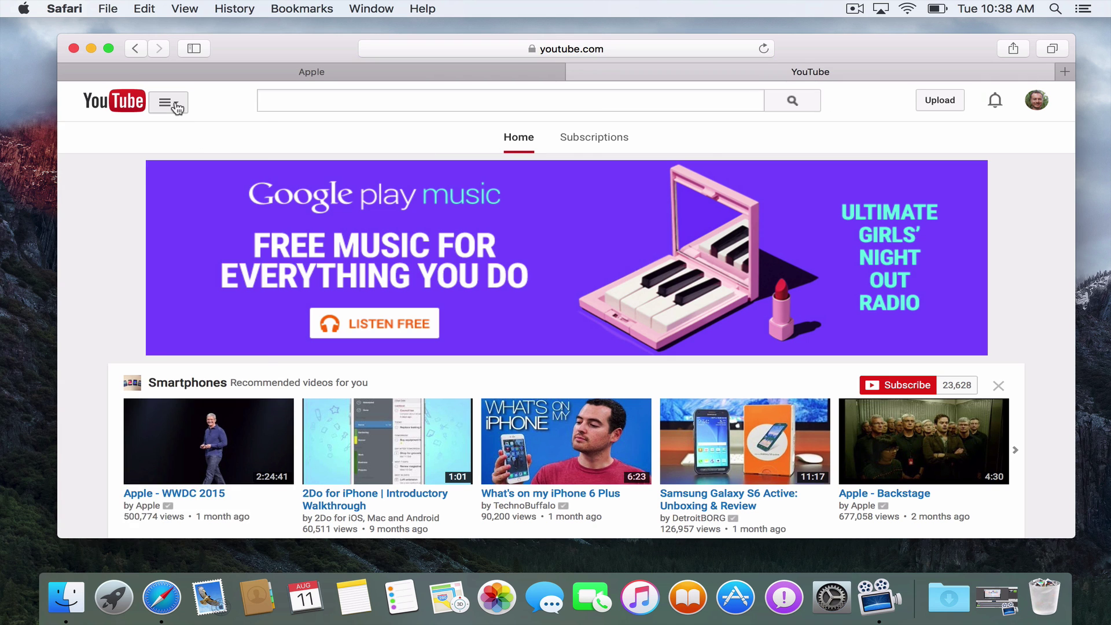
Step: Go to the YouTube channel page, then load google.com in a third tab
{"action": "left_click", "coordinate": [176, 106]}
{"action": "left_click", "coordinate": [137, 165]}
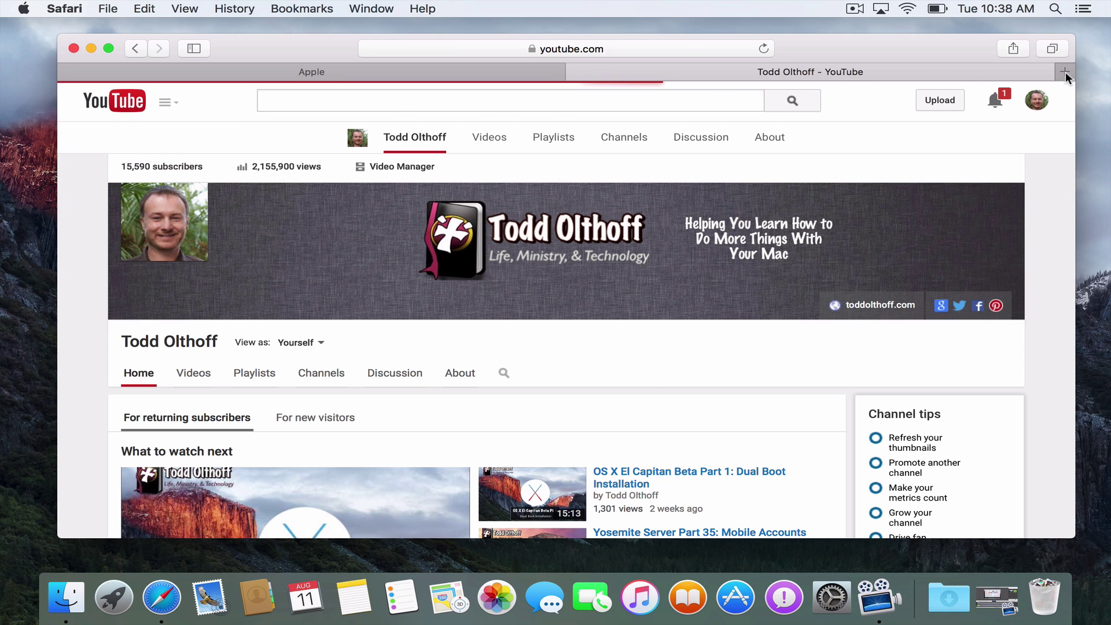
{"action": "left_click", "coordinate": [1065, 72]}
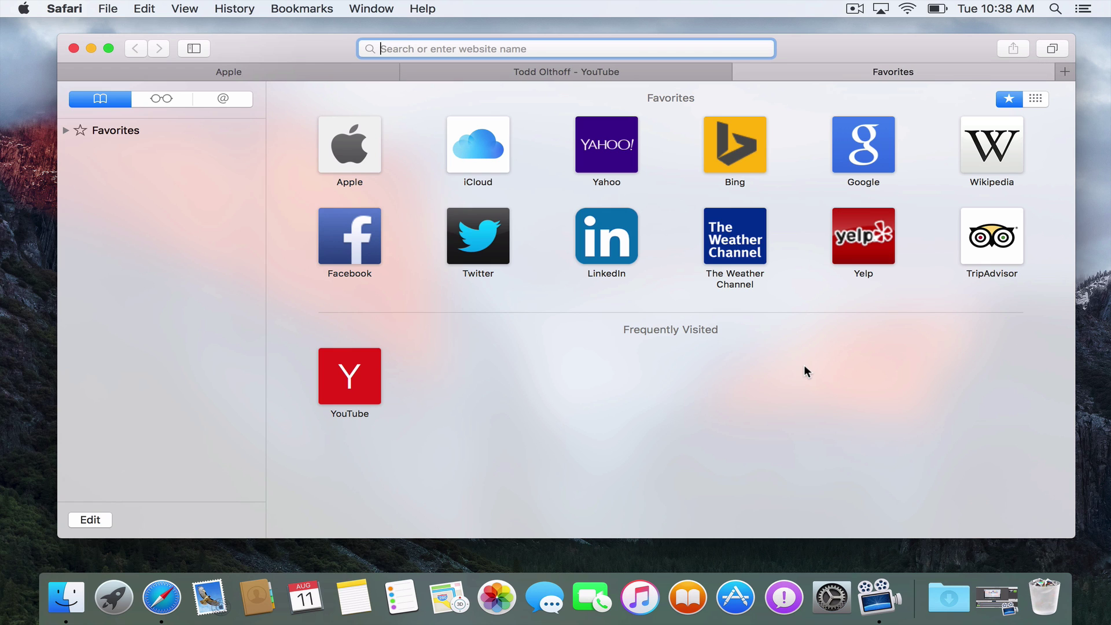
{"action": "left_click", "coordinate": [863, 145]}
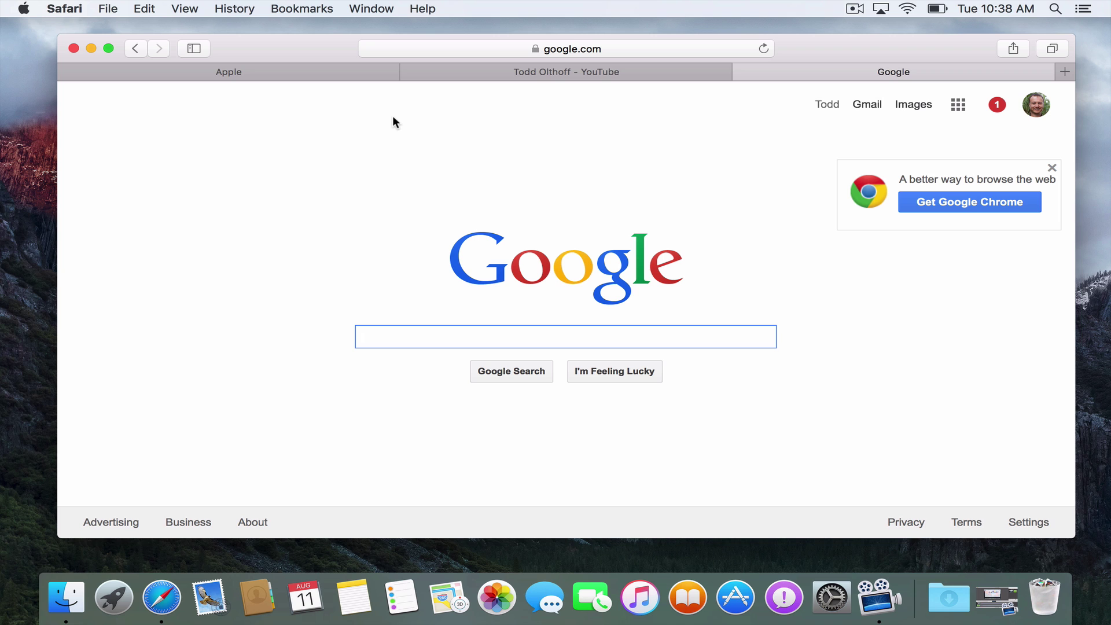
Step: Pin the Apple tab, then switch between it and the YouTube channel tab
{"action": "left_click", "coordinate": [250, 72]}
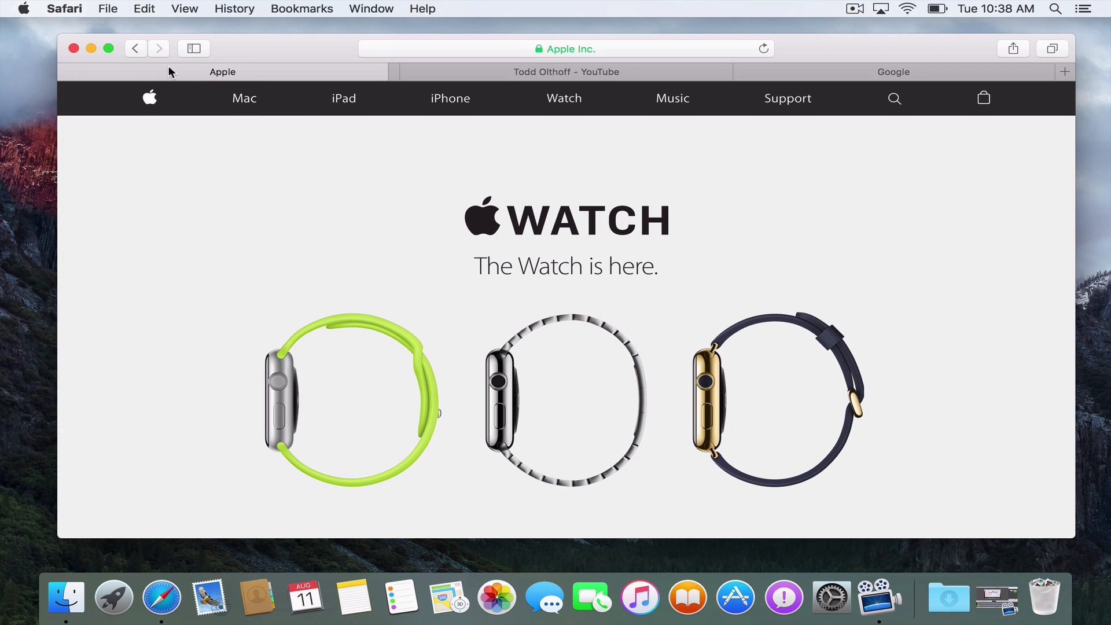
{"action": "left_click_drag", "start_coordinate": [168, 72], "coordinate": [69, 68]}
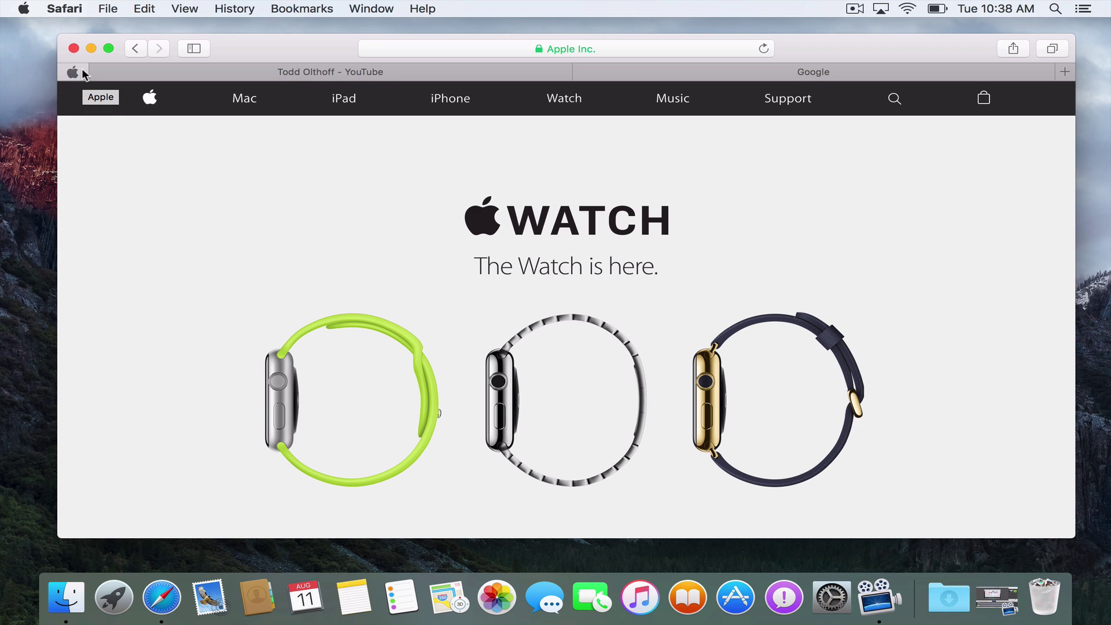
{"action": "left_click", "coordinate": [172, 72]}
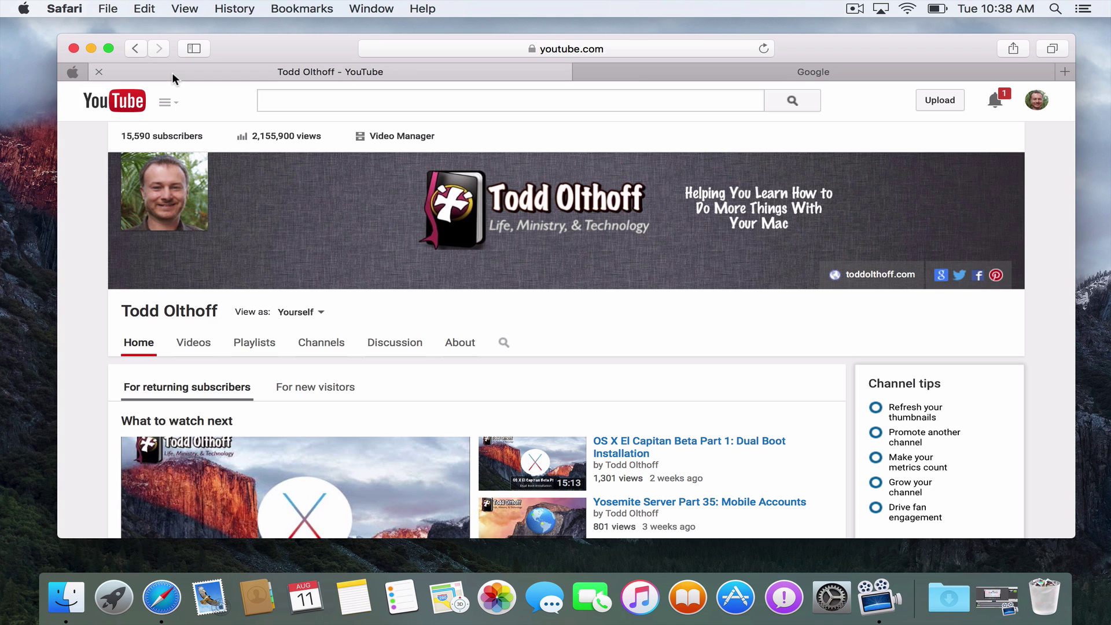
{"action": "left_click", "coordinate": [72, 70]}
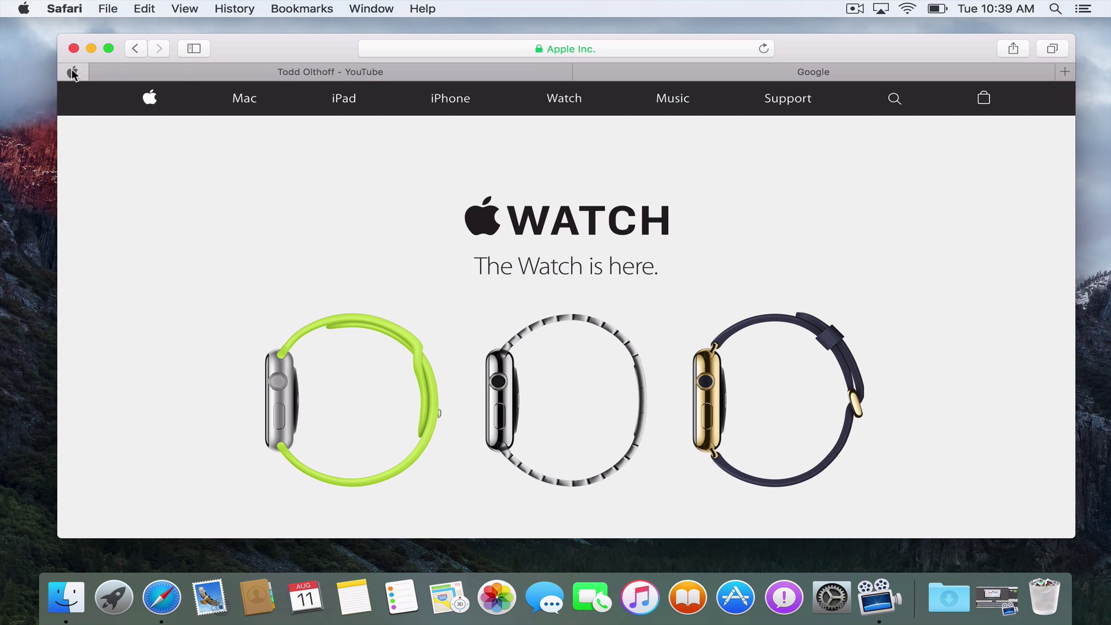
{"action": "left_click", "coordinate": [182, 72]}
{"action": "left_click", "coordinate": [73, 72]}
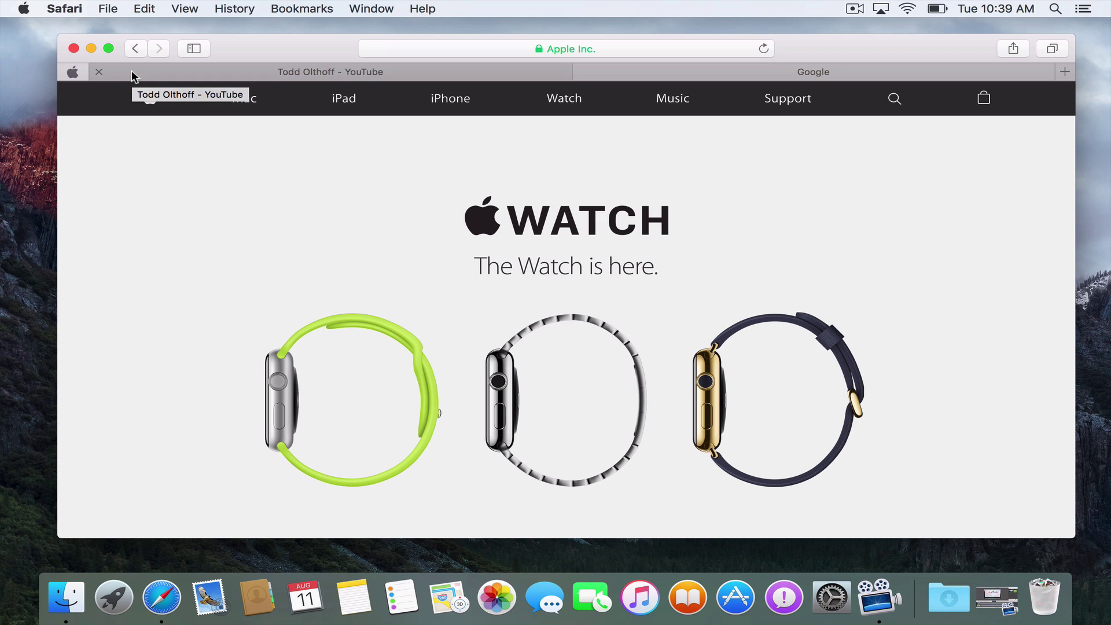
Step: Pin the YouTube tab, then drag it back to make it a regular tab
{"action": "left_click", "coordinate": [335, 72]}
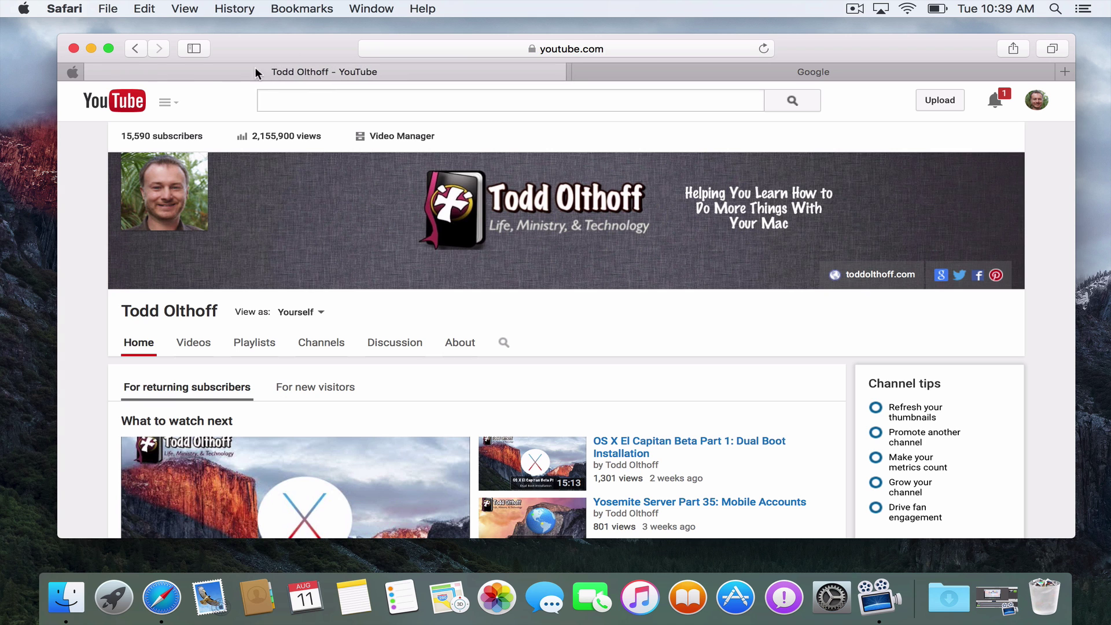
{"action": "left_click_drag", "start_coordinate": [255, 67], "coordinate": [92, 72]}
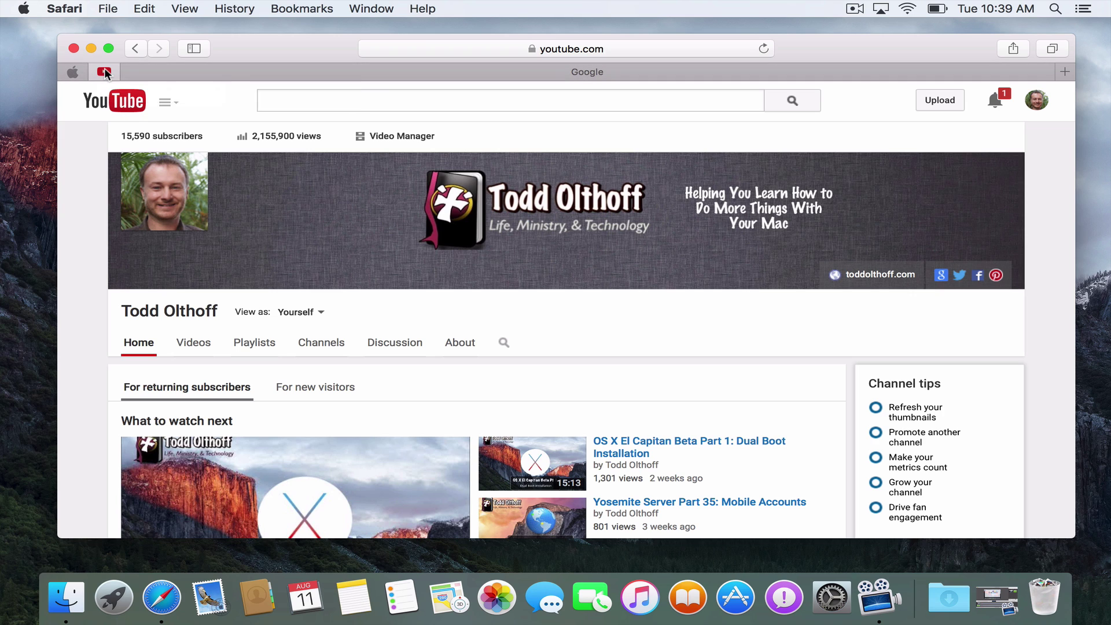
{"action": "left_click_drag", "start_coordinate": [105, 73], "coordinate": [189, 77]}
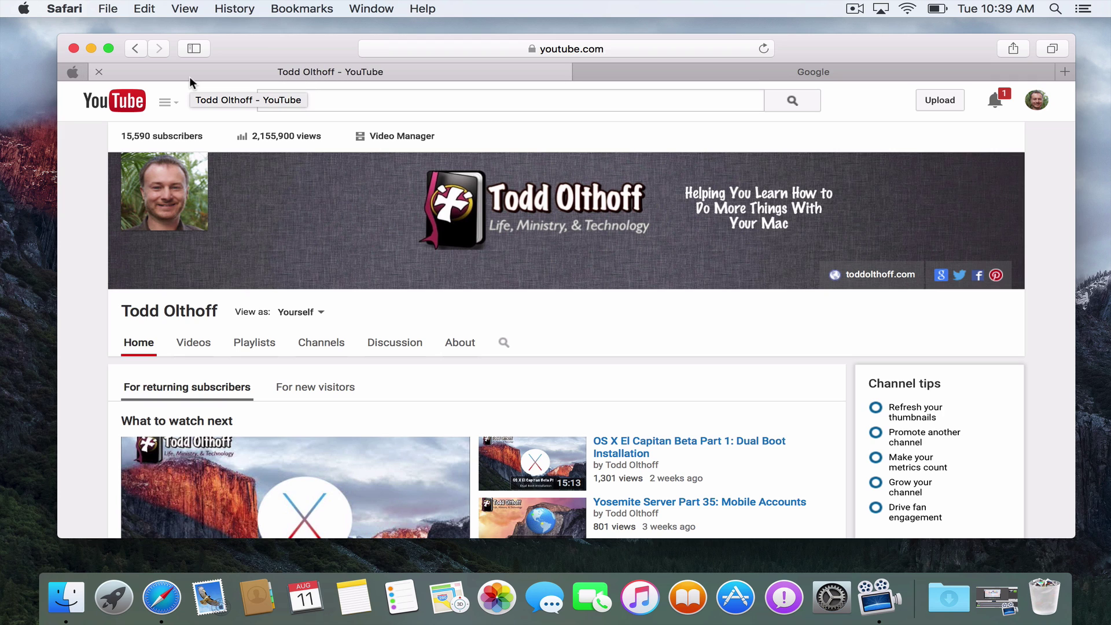
Step: Play 'OS X El Capitan Beta Part 2: New System Features', muting system sound and skipping the ad
{"action": "scroll", "coordinate": [301, 215], "scroll_direction": "down", "scroll_amount": 5}
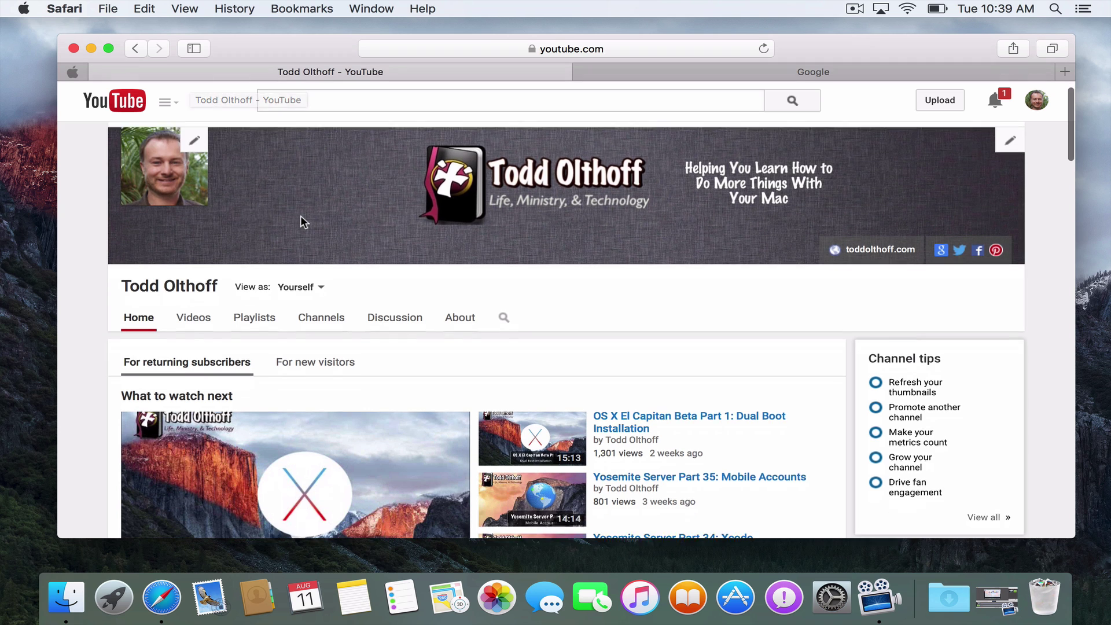
{"action": "scroll", "coordinate": [302, 222], "scroll_direction": "down", "scroll_amount": 2}
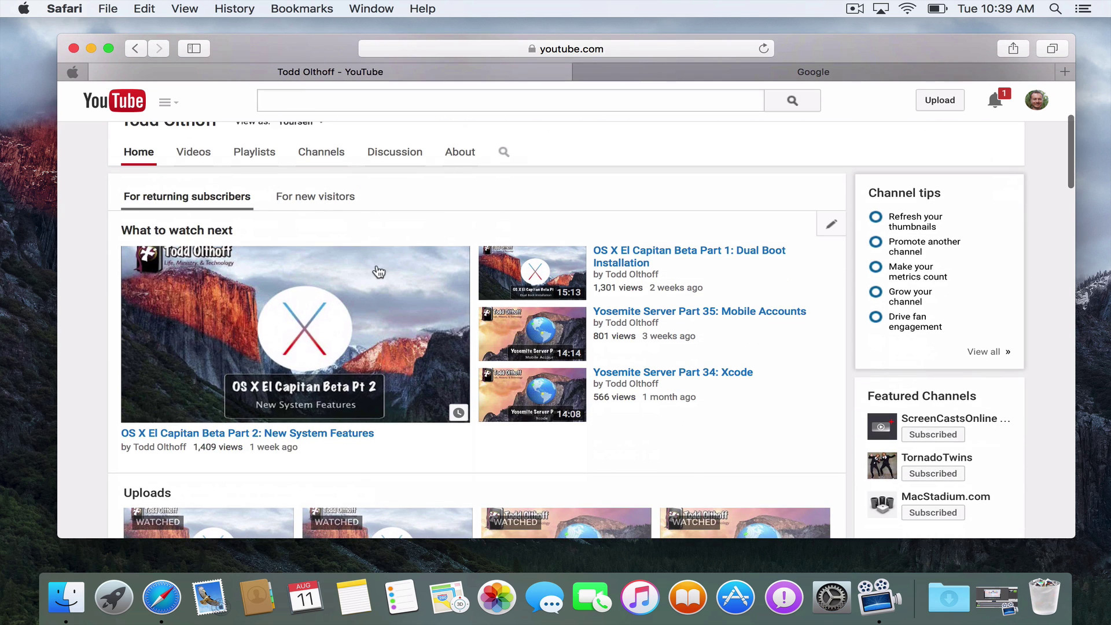
{"action": "left_click", "coordinate": [317, 328]}
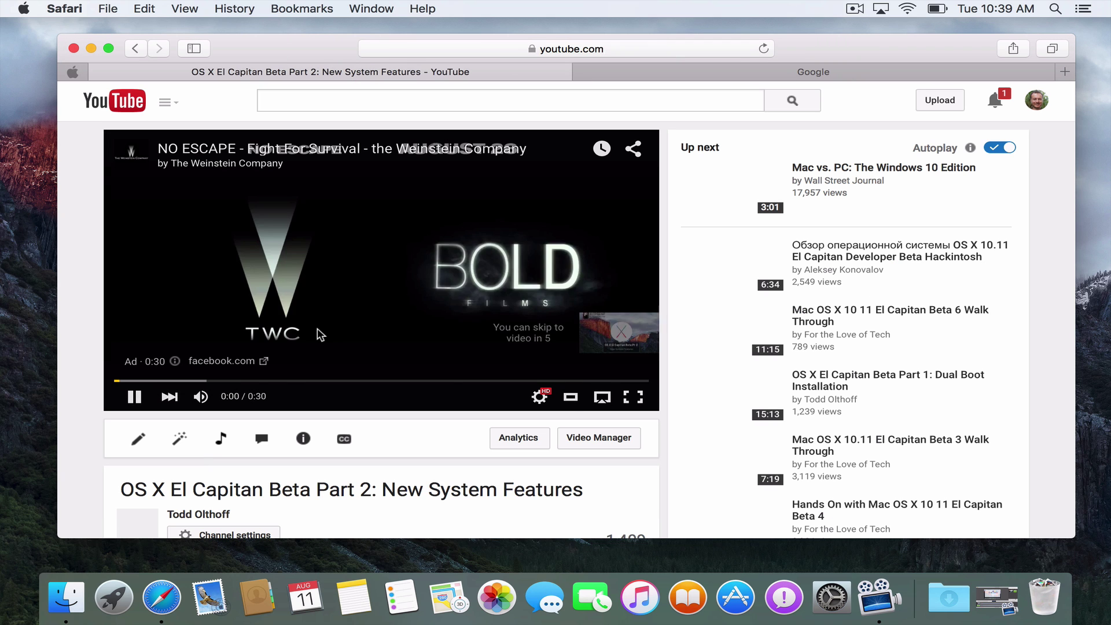
{"action": "key", "text": "XF86AudioMute"}
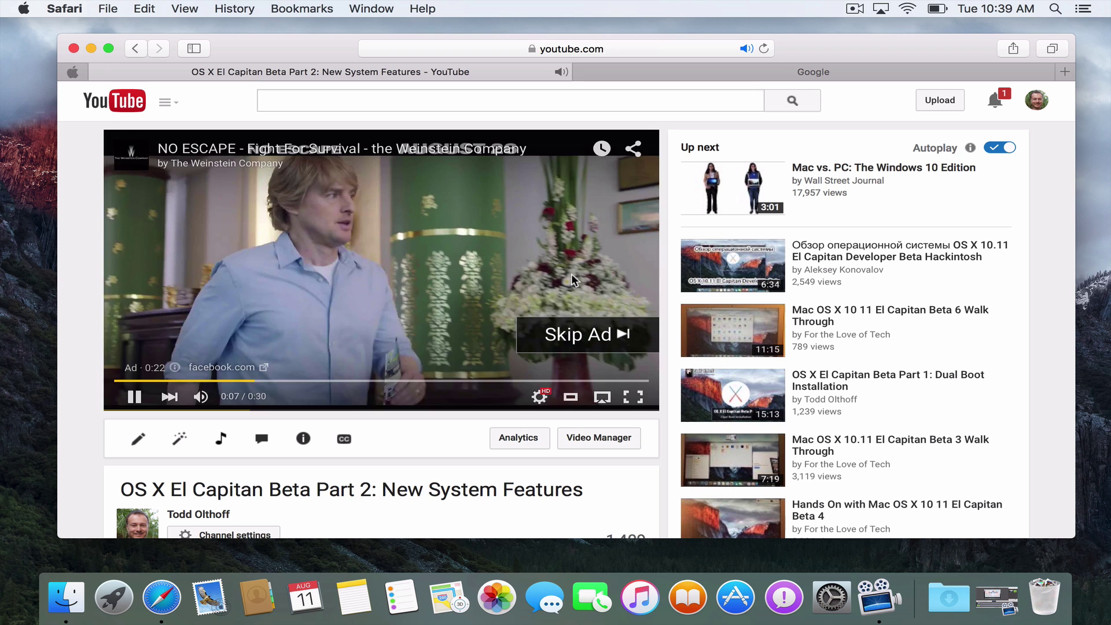
{"action": "left_click", "coordinate": [561, 324]}
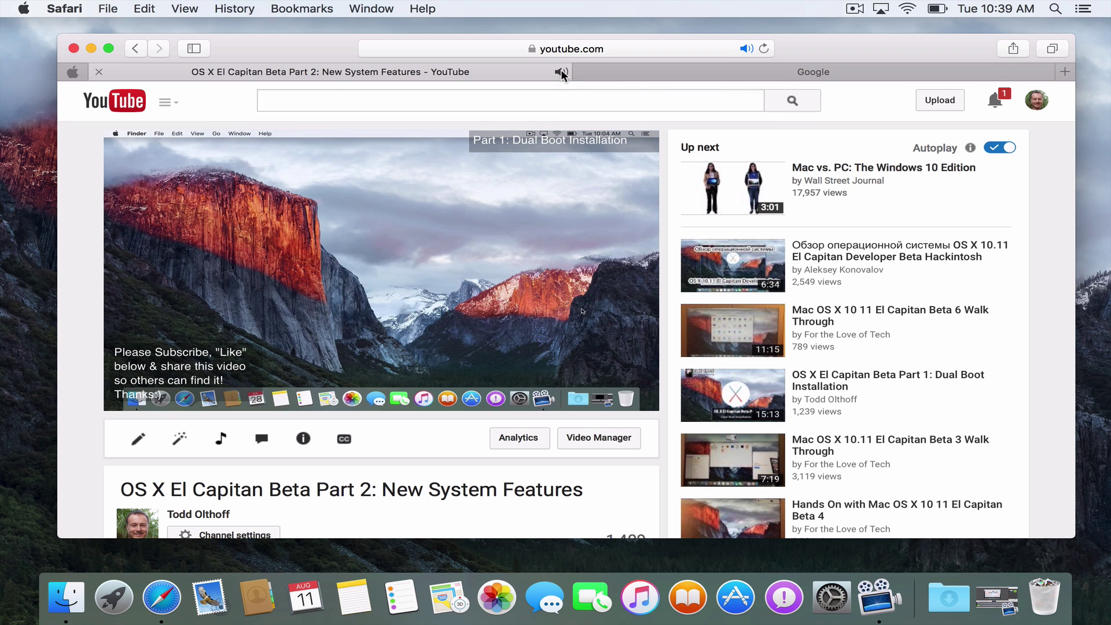
Step: Pin the video tab and toggle its audio mute, ending with sound on
{"action": "left_click", "coordinate": [560, 71]}
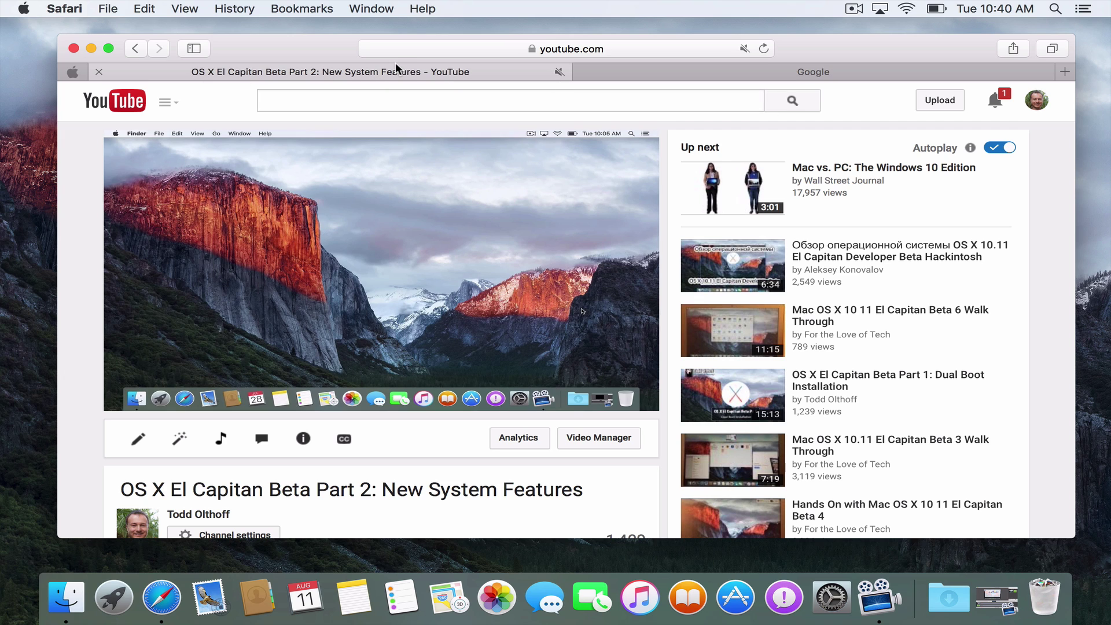
{"action": "left_click_drag", "start_coordinate": [415, 72], "coordinate": [104, 73]}
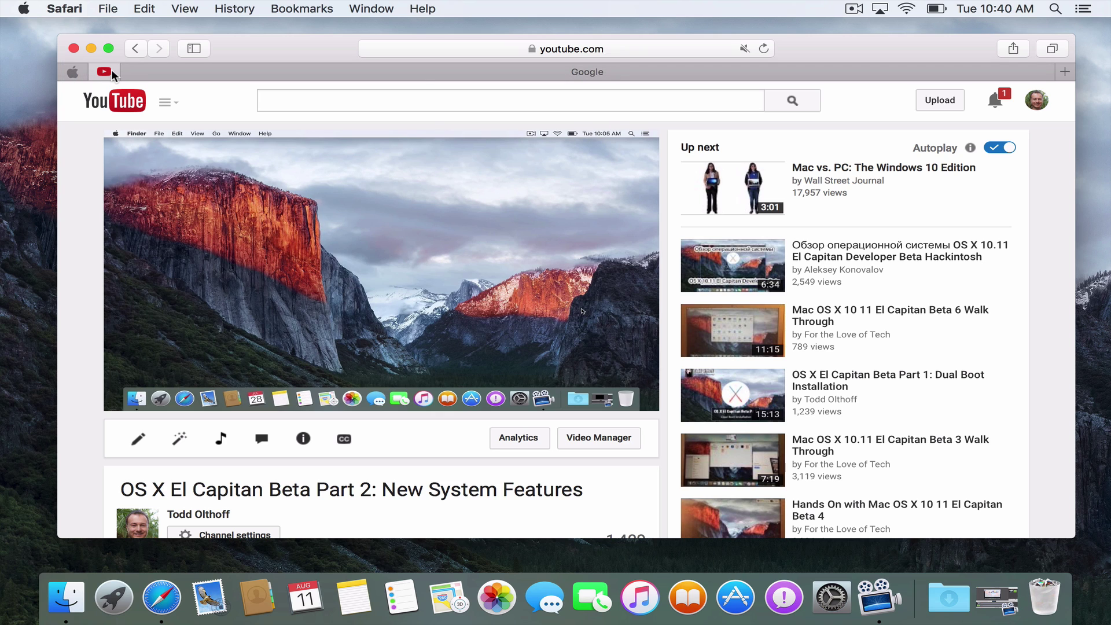
{"action": "left_click", "coordinate": [745, 48]}
{"action": "left_click", "coordinate": [746, 48]}
{"action": "left_click", "coordinate": [745, 48]}
{"action": "left_click", "coordinate": [746, 48]}
{"action": "left_click", "coordinate": [746, 48]}
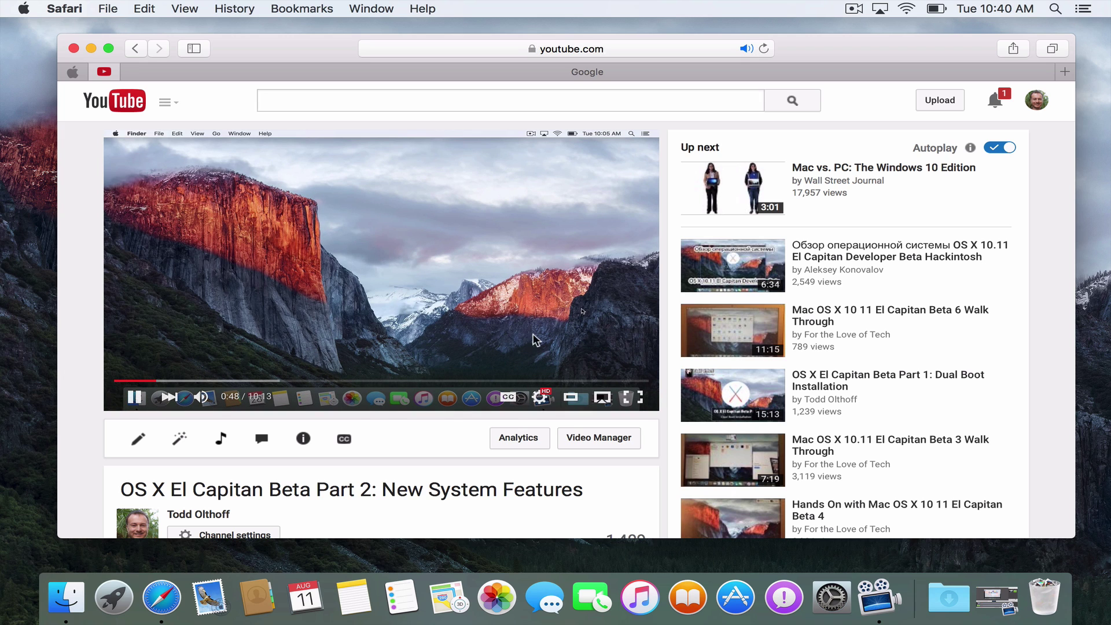
Step: Show the video's AirPlay destinations, then dismiss the Apple TV list
{"action": "left_click", "coordinate": [606, 403]}
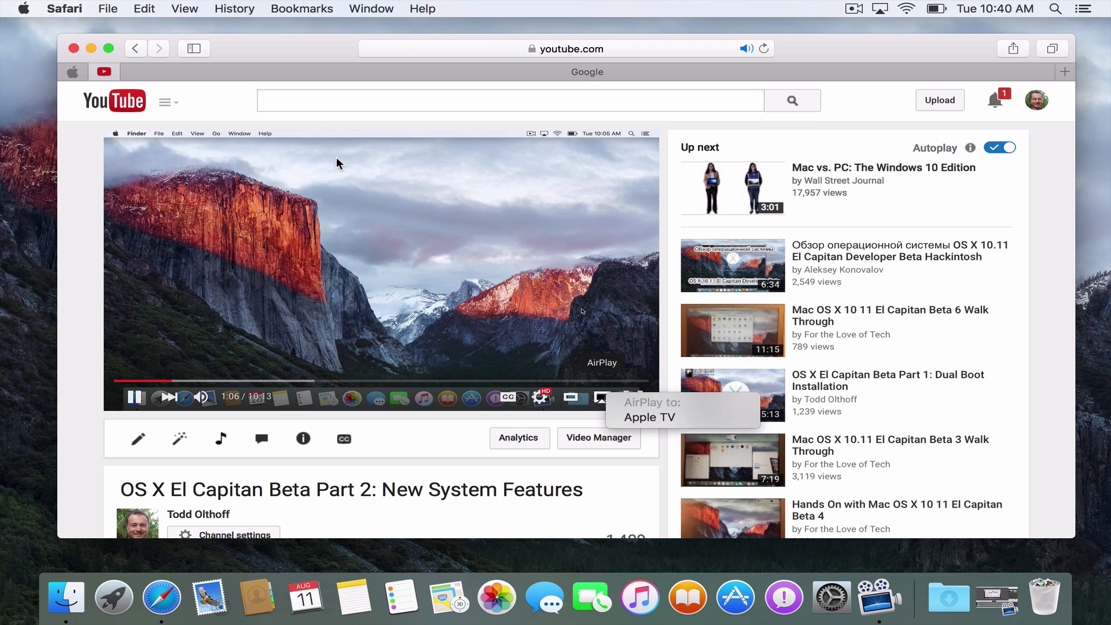
{"action": "left_click", "coordinate": [270, 41]}
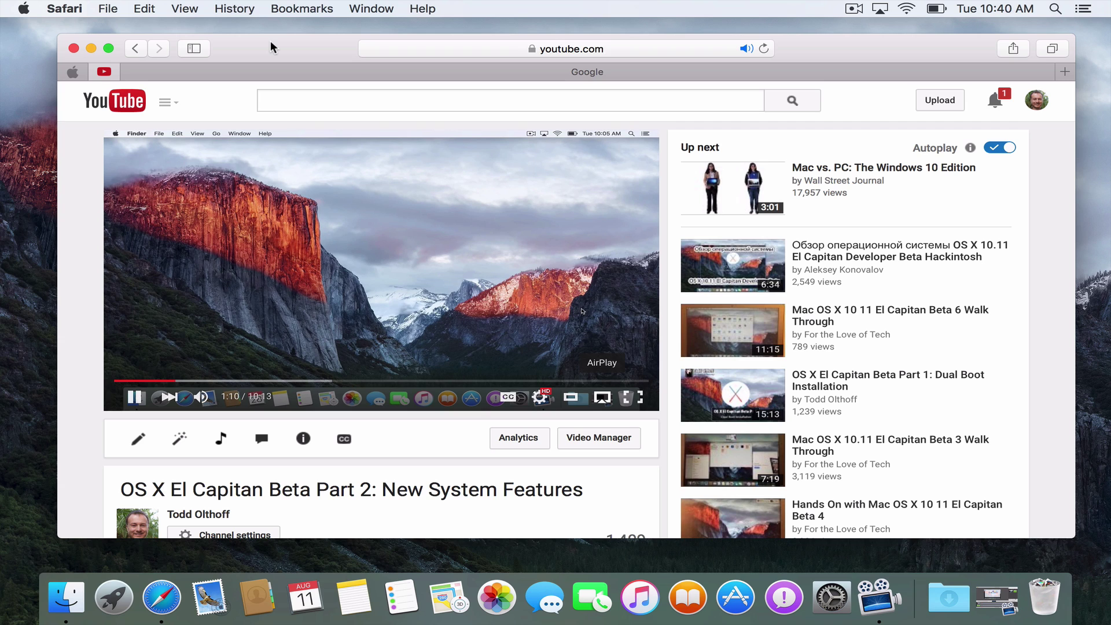
Step: Quit Safari and launch Mail on its 8-message Inbox
{"action": "left_click", "coordinate": [65, 8]}
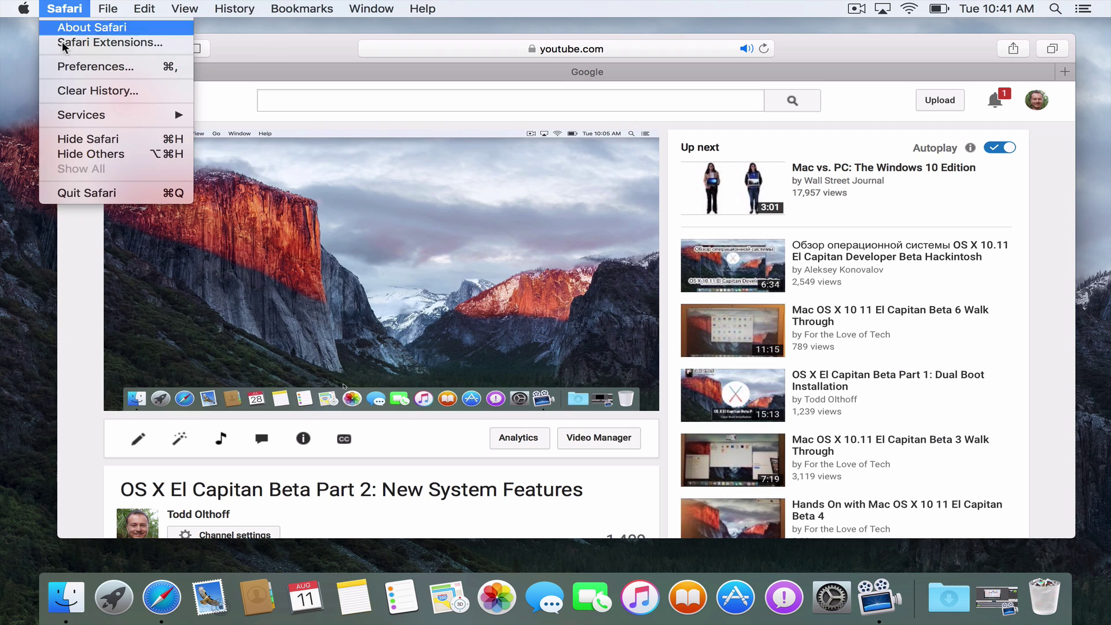
{"action": "left_click", "coordinate": [84, 191]}
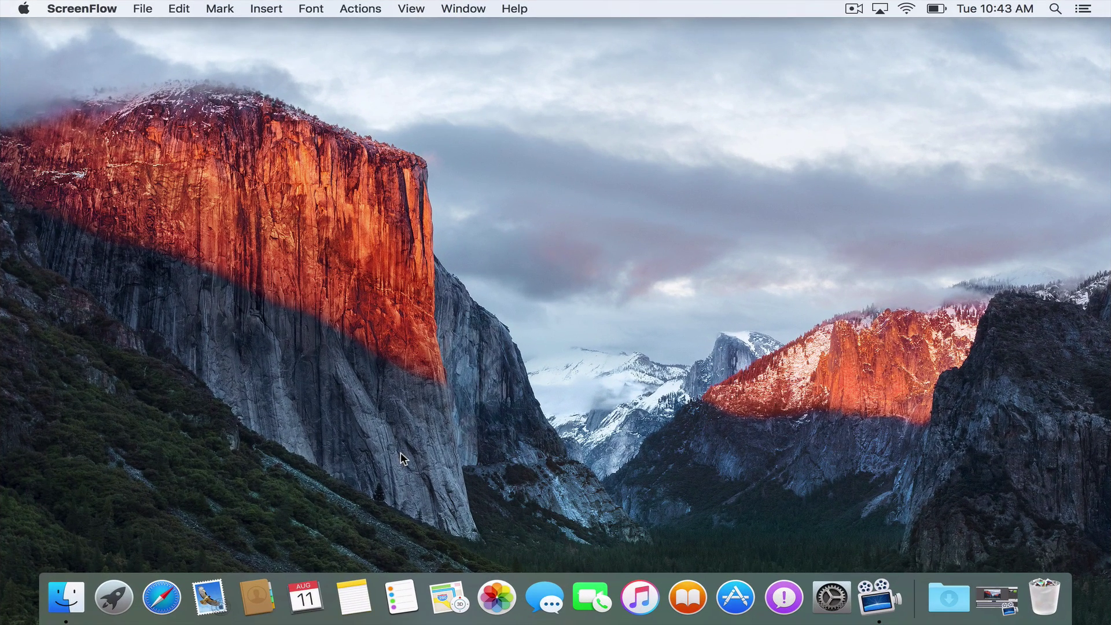
{"action": "left_click", "coordinate": [210, 596]}
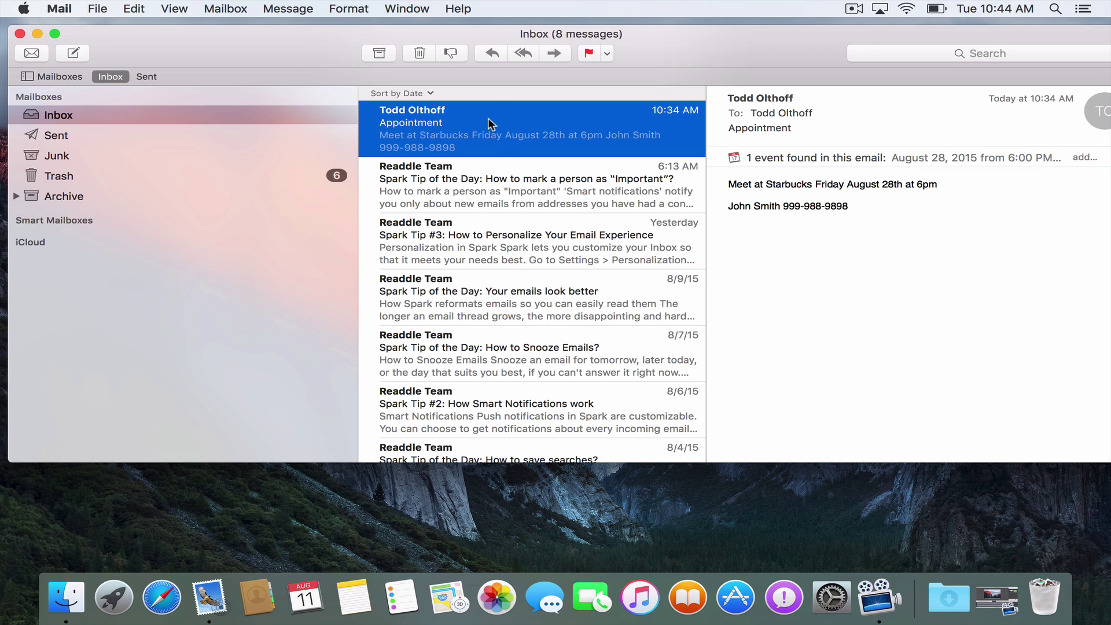
Step: Swipe the Appointment message back and forth to toggle read state, leaving it unread
{"action": "scroll", "coordinate": [488, 117], "scroll_direction": "right", "scroll_amount": 5}
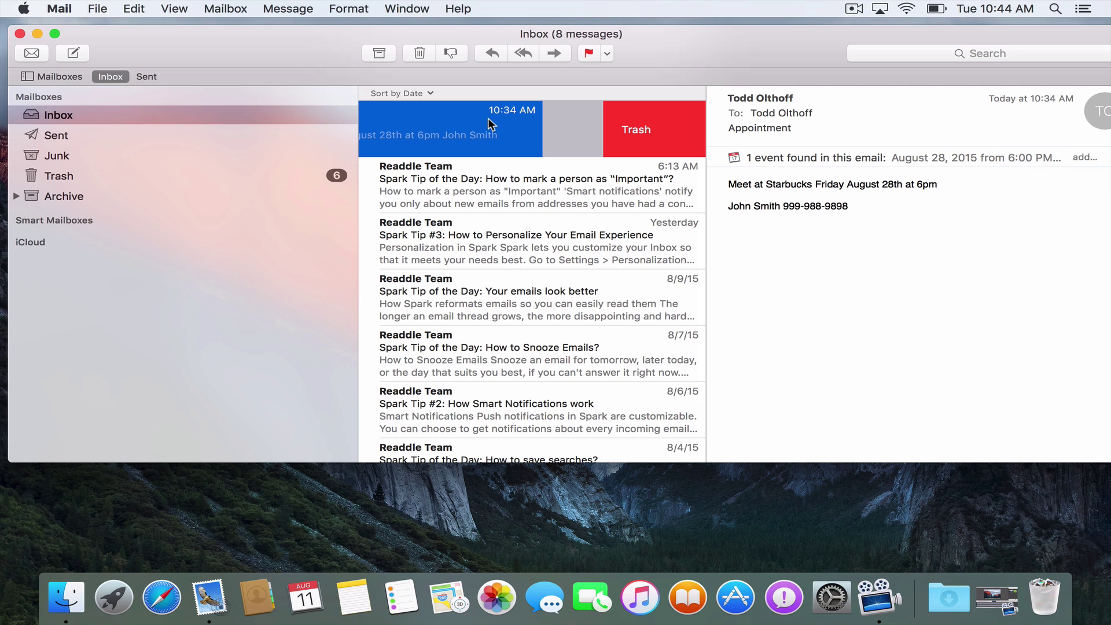
{"action": "scroll", "coordinate": [488, 116], "scroll_direction": "left", "scroll_amount": 5}
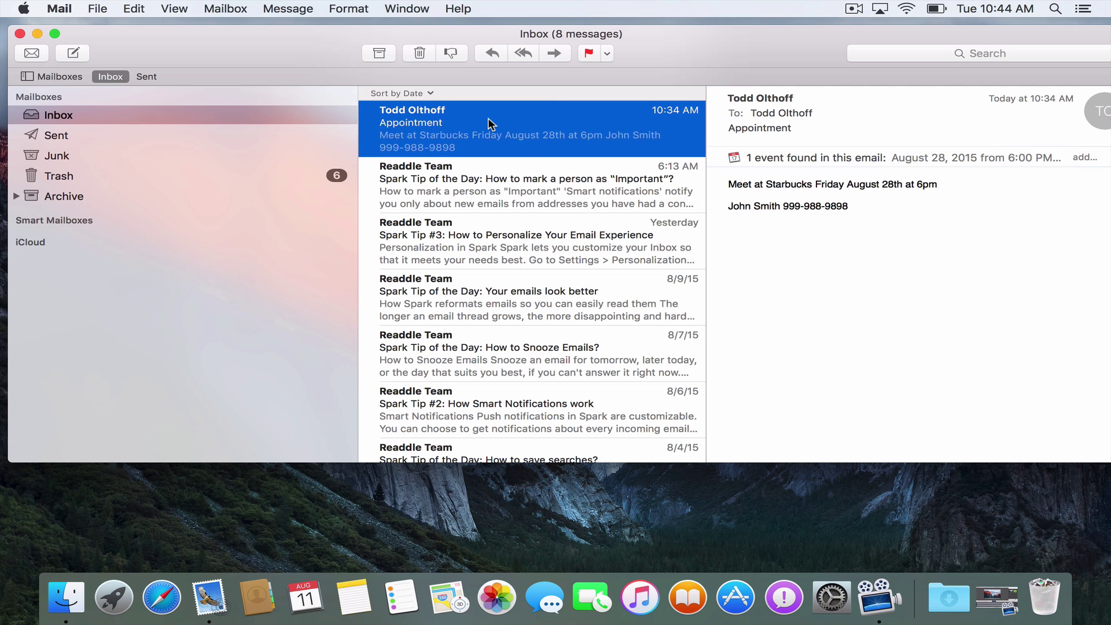
{"action": "scroll", "coordinate": [487, 118], "scroll_direction": "left", "scroll_amount": 8}
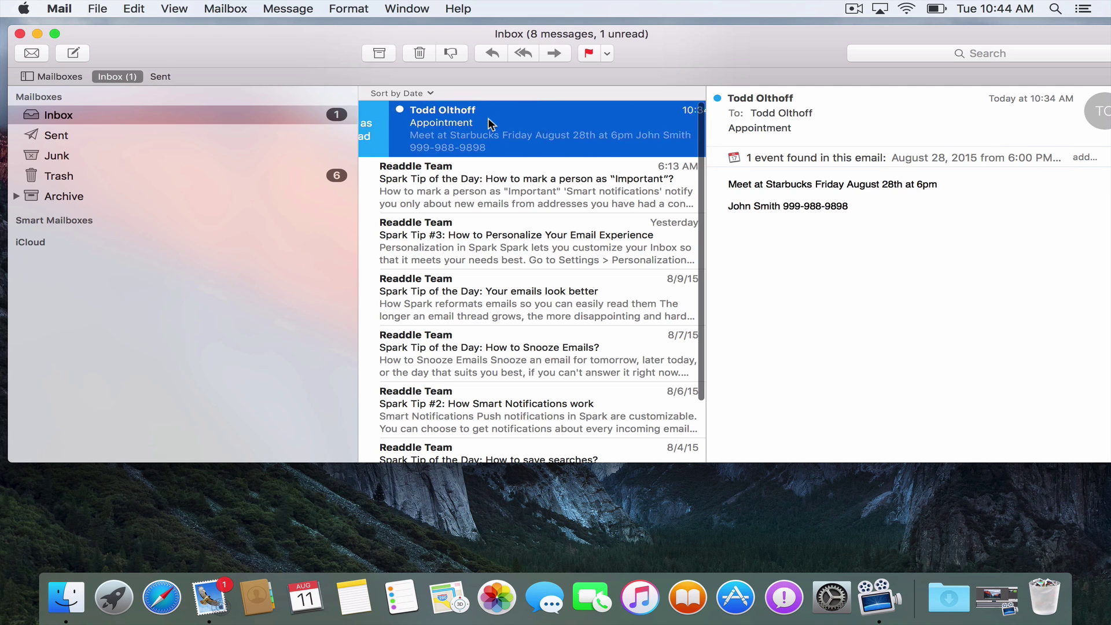
{"action": "scroll", "coordinate": [489, 123], "scroll_direction": "left", "scroll_amount": 1}
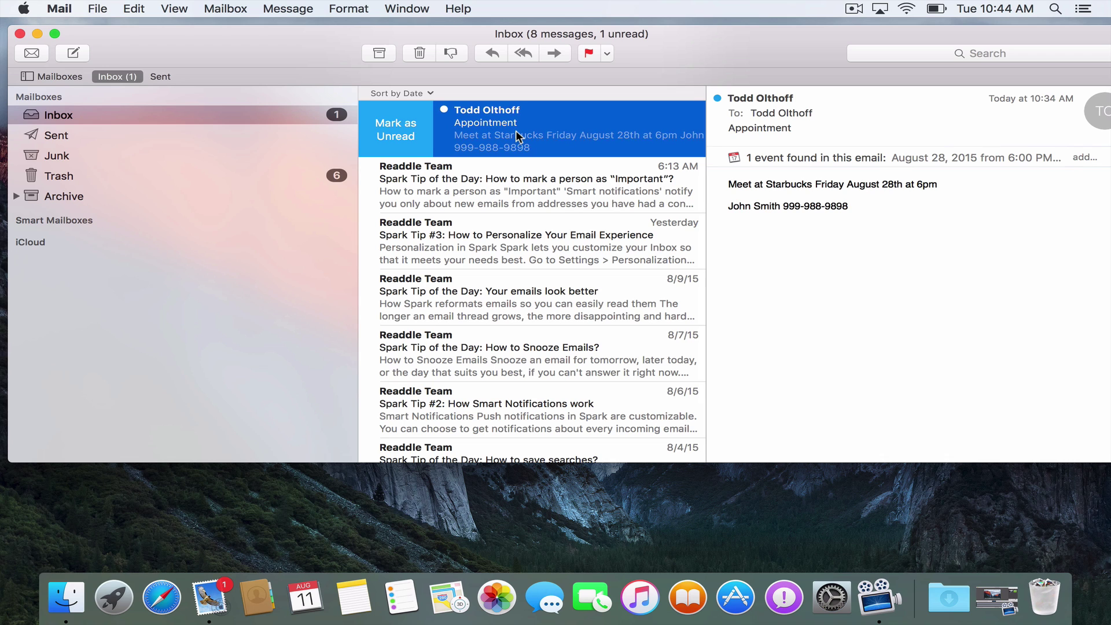
{"action": "scroll", "coordinate": [486, 132], "scroll_direction": "left", "scroll_amount": 4}
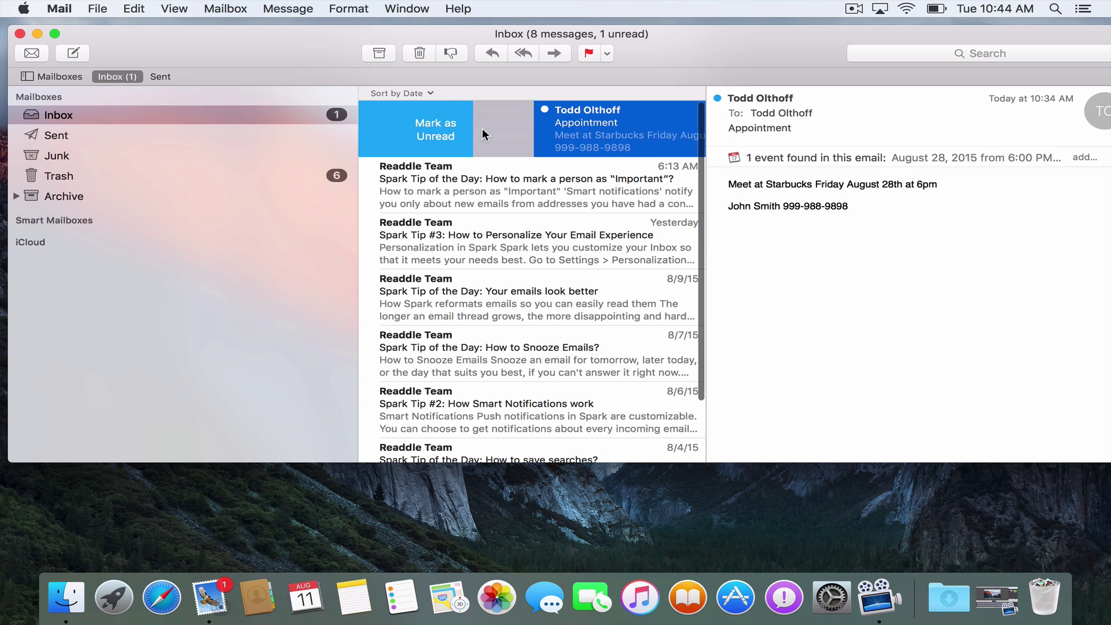
{"action": "scroll", "coordinate": [484, 134], "scroll_direction": "right", "scroll_amount": 8}
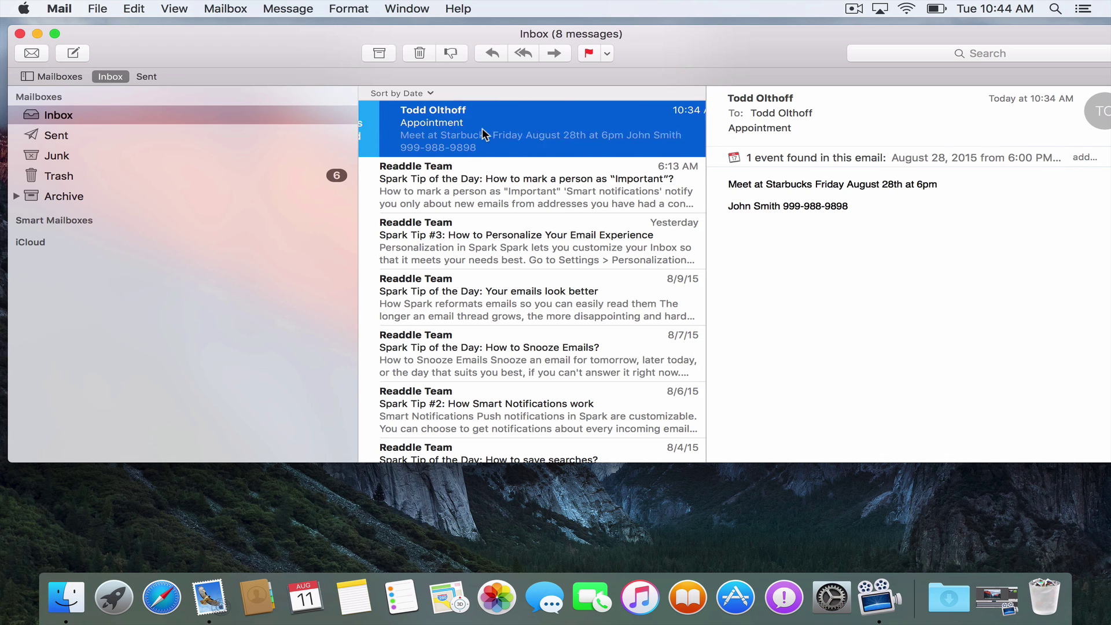
{"action": "scroll", "coordinate": [482, 129], "scroll_direction": "left", "scroll_amount": 4}
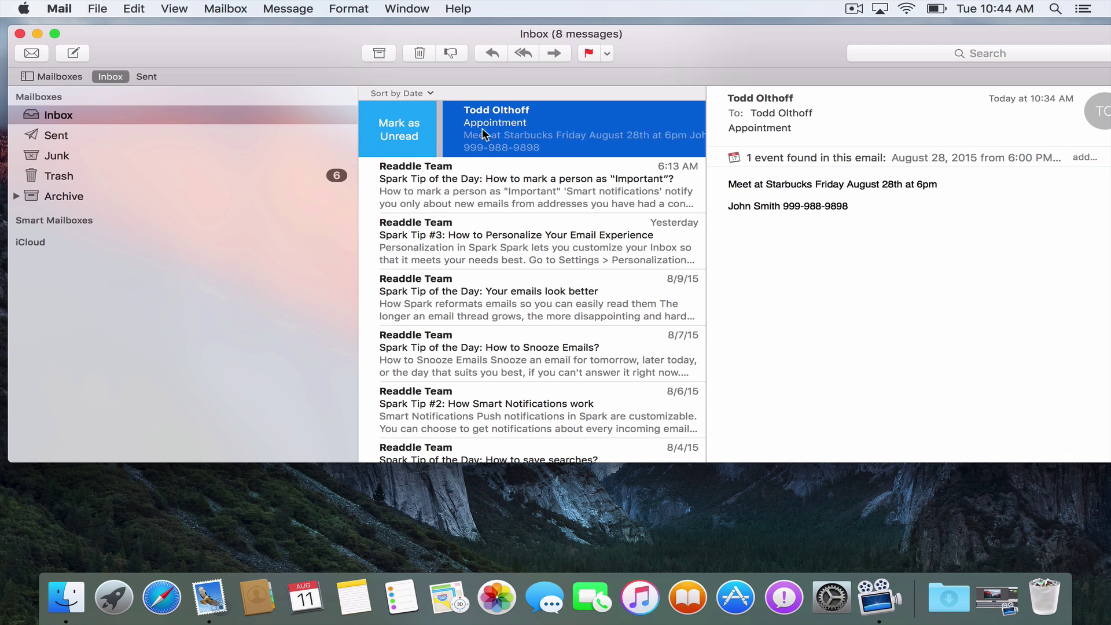
{"action": "scroll", "coordinate": [482, 127], "scroll_direction": "left", "scroll_amount": 3}
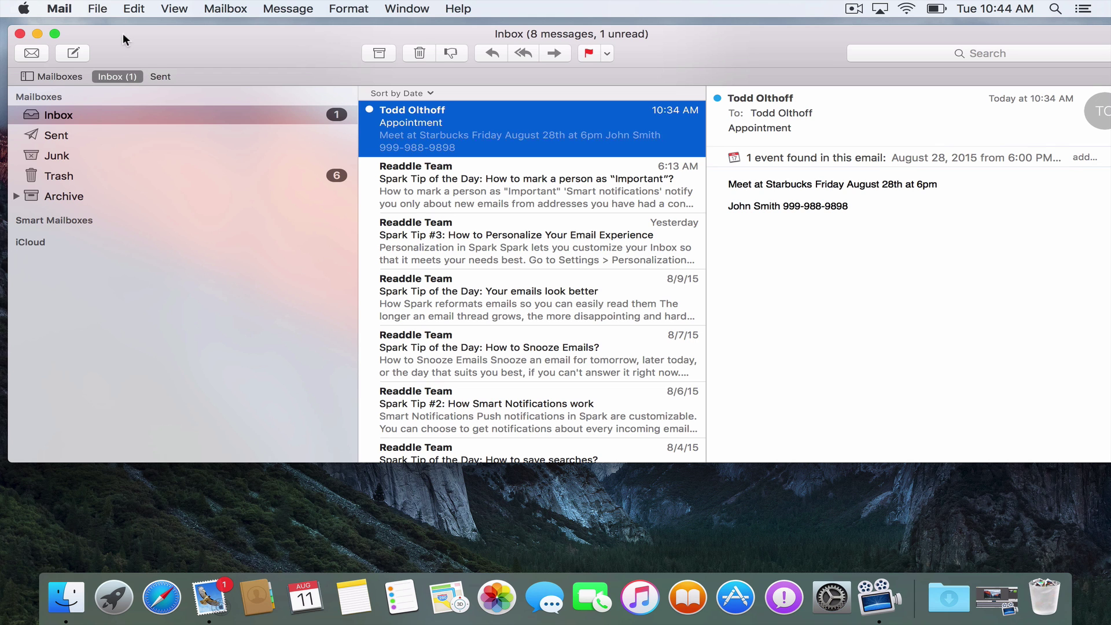
Step: Make Mail full screen, preview the August 28, 2015 date as an event, and cancel it
{"action": "left_click", "coordinate": [55, 34]}
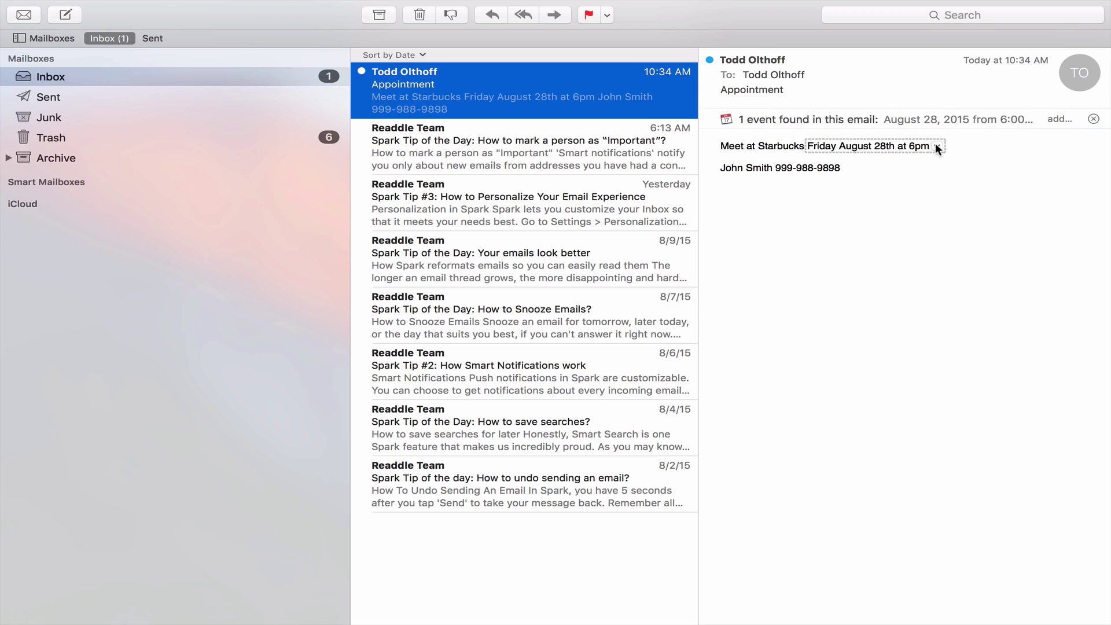
{"action": "left_click", "coordinate": [938, 149]}
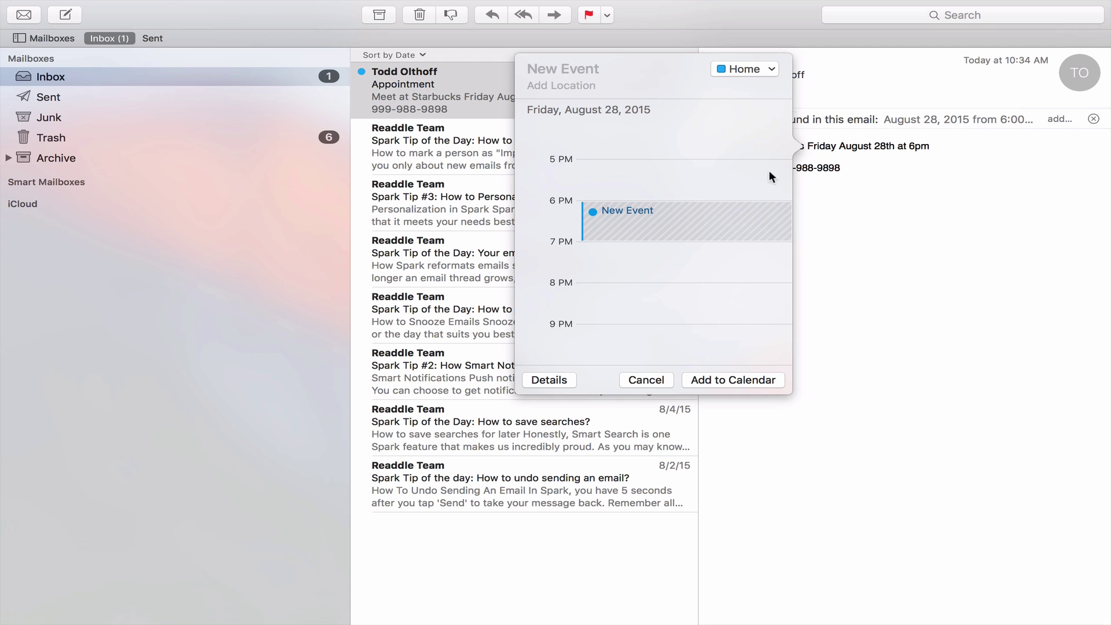
{"action": "left_click", "coordinate": [898, 290]}
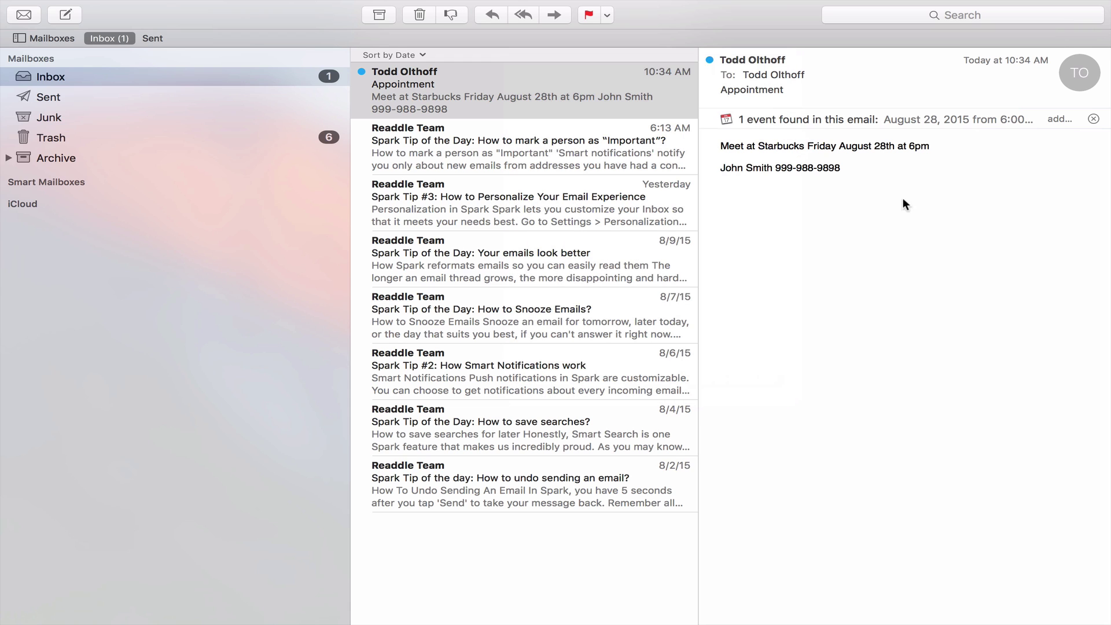
Step: View the phone number's options, then open the Zinio promotion and swipe it to Trash
{"action": "left_click", "coordinate": [849, 169]}
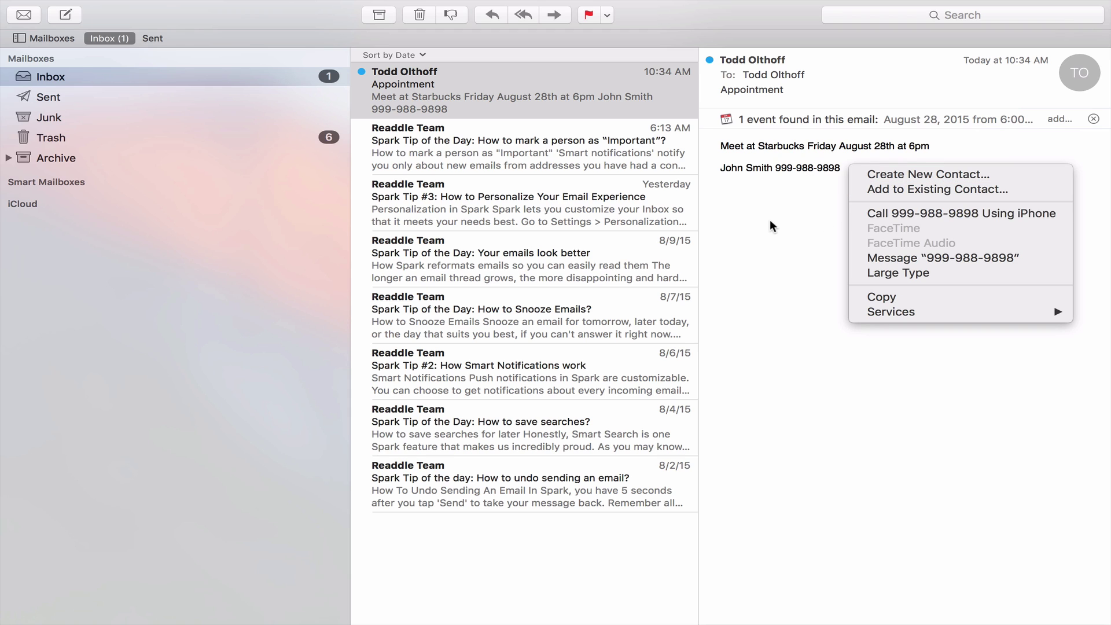
{"action": "left_click", "coordinate": [760, 234]}
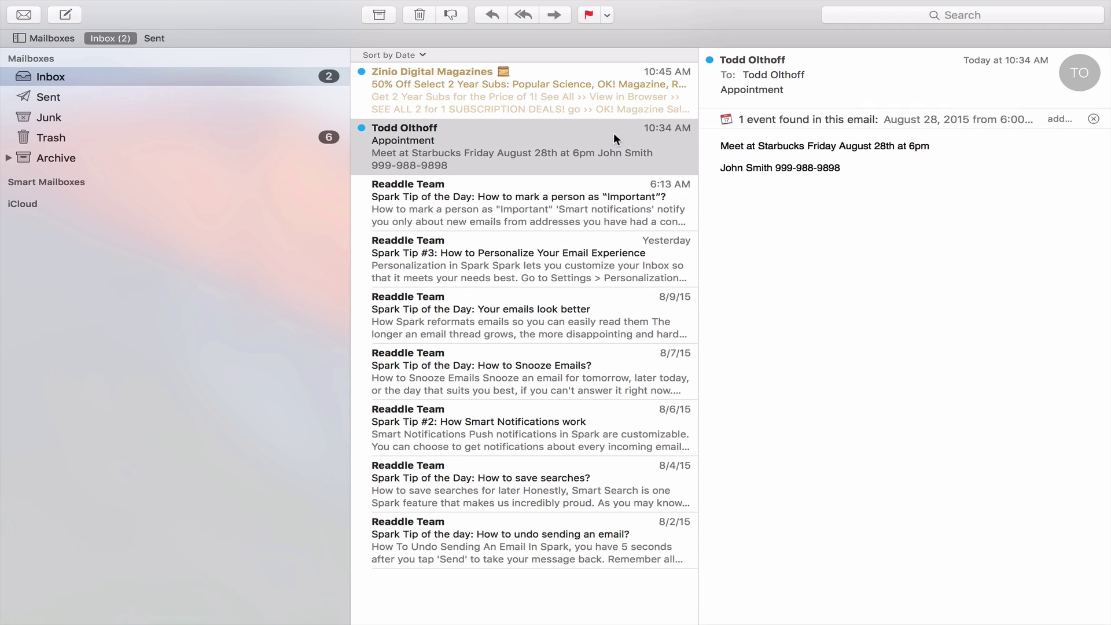
{"action": "left_click", "coordinate": [457, 85]}
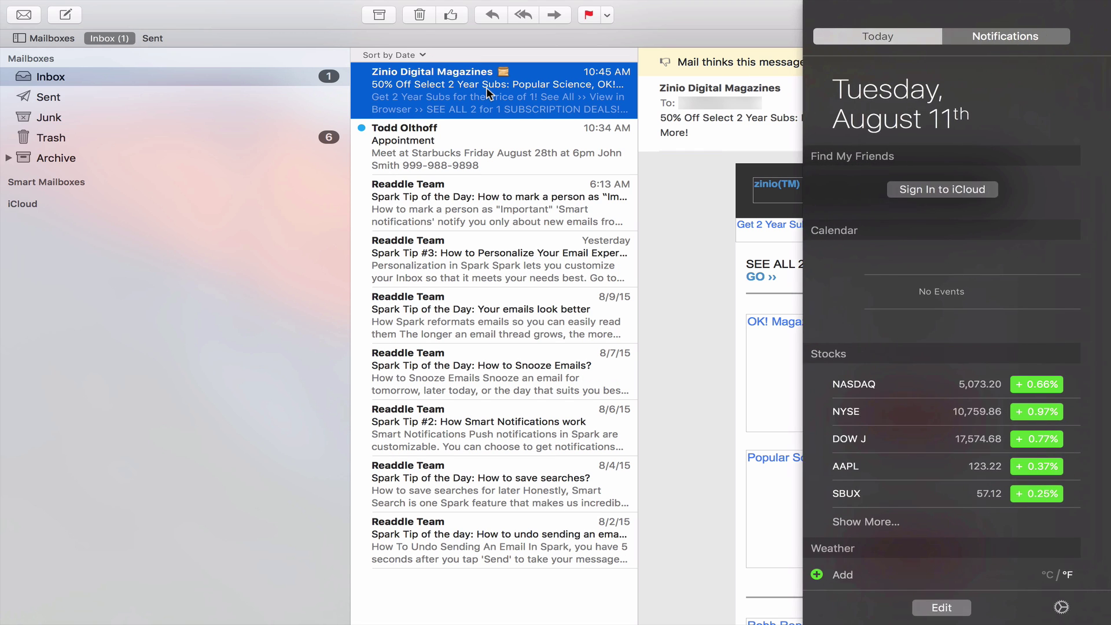
{"action": "scroll", "coordinate": [564, 72], "scroll_direction": "right", "scroll_amount": 10}
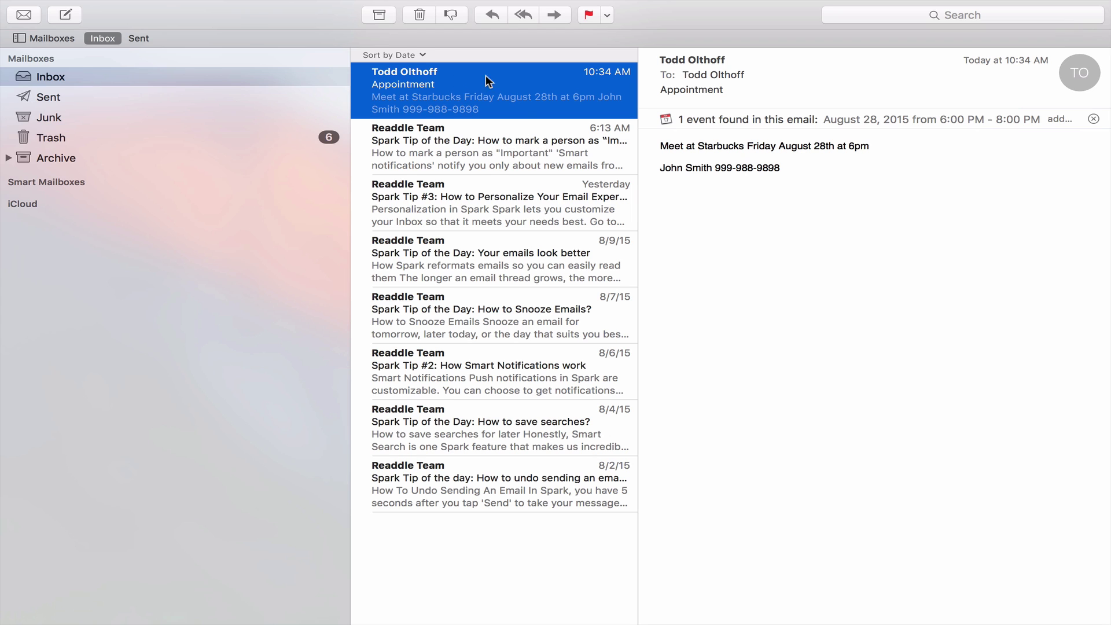
Step: Start a reply to the Appointment email, set it aside, and open the Spark tip email
{"action": "left_click", "coordinate": [493, 14]}
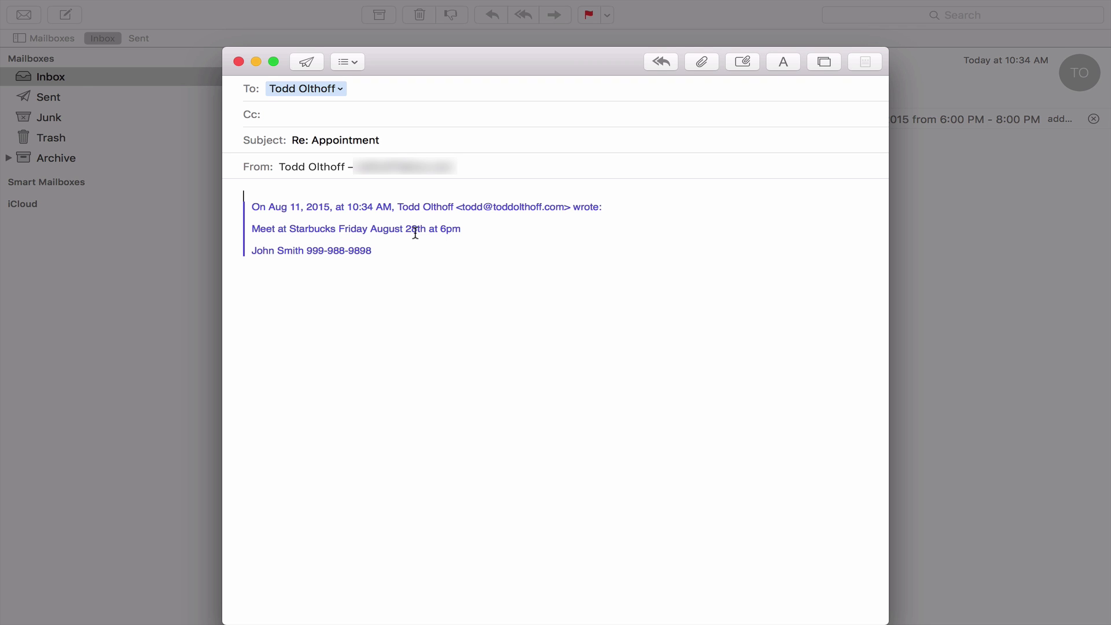
{"action": "left_click", "coordinate": [256, 62]}
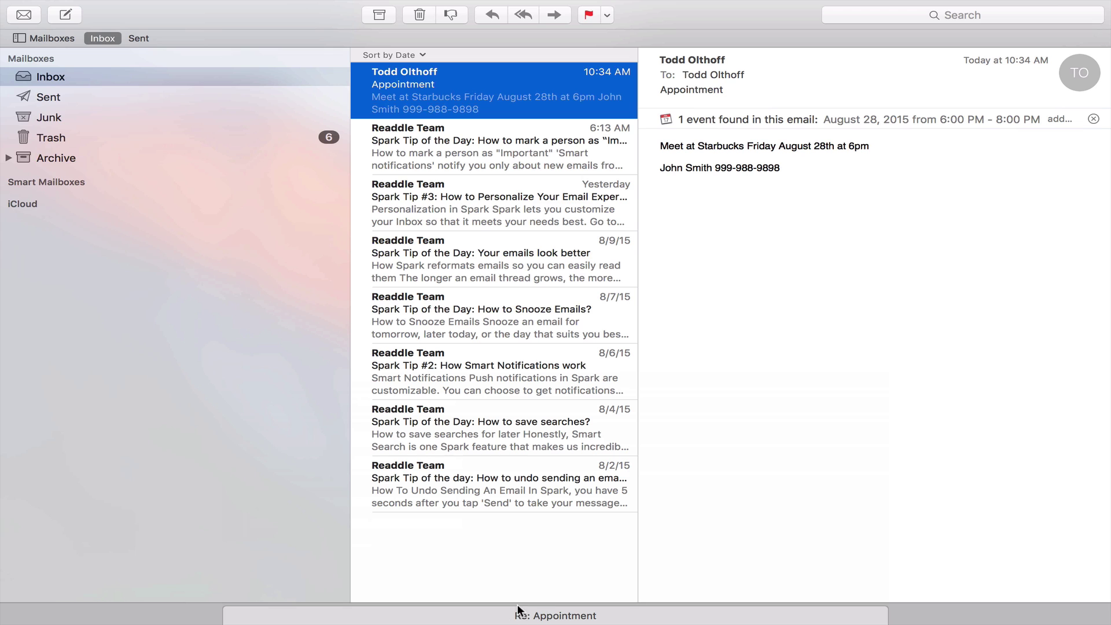
{"action": "left_click", "coordinate": [497, 144]}
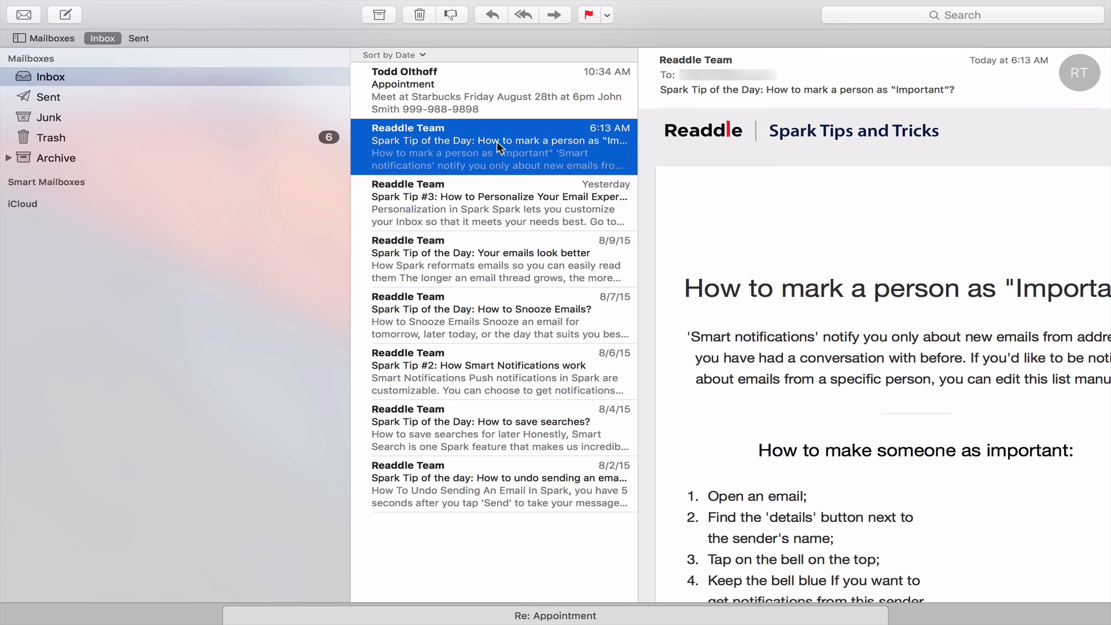
{"action": "left_click", "coordinate": [907, 220]}
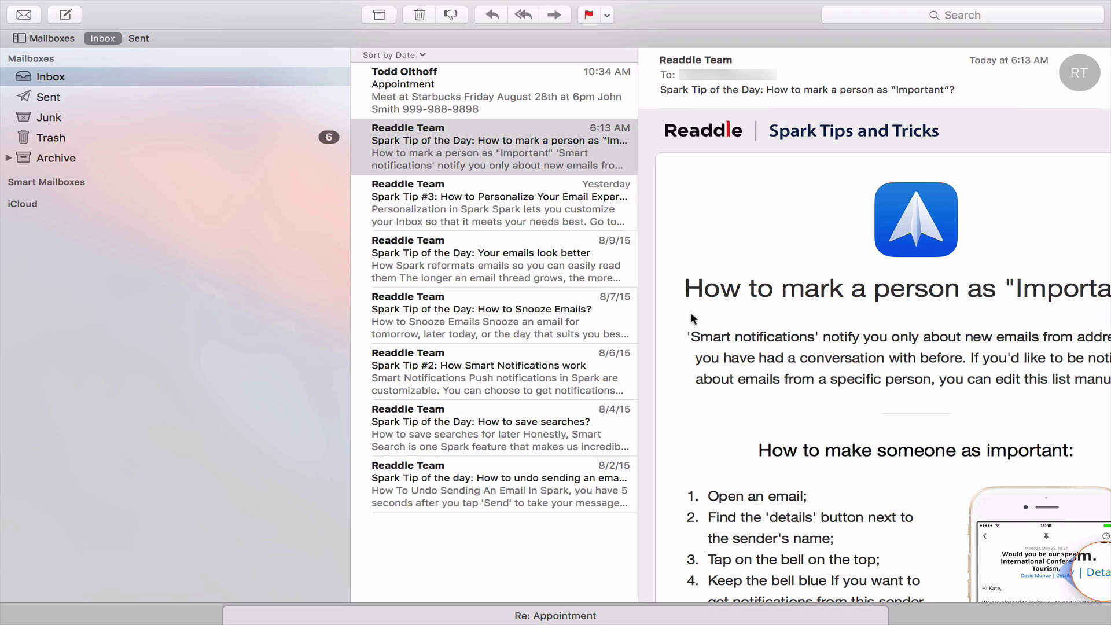
Step: Copy 'How to mark' from the Spark tip heading into the Appointment reply draft
{"action": "left_click_drag", "start_coordinate": [692, 289], "coordinate": [842, 289]}
{"action": "key", "text": "cmd+c"}
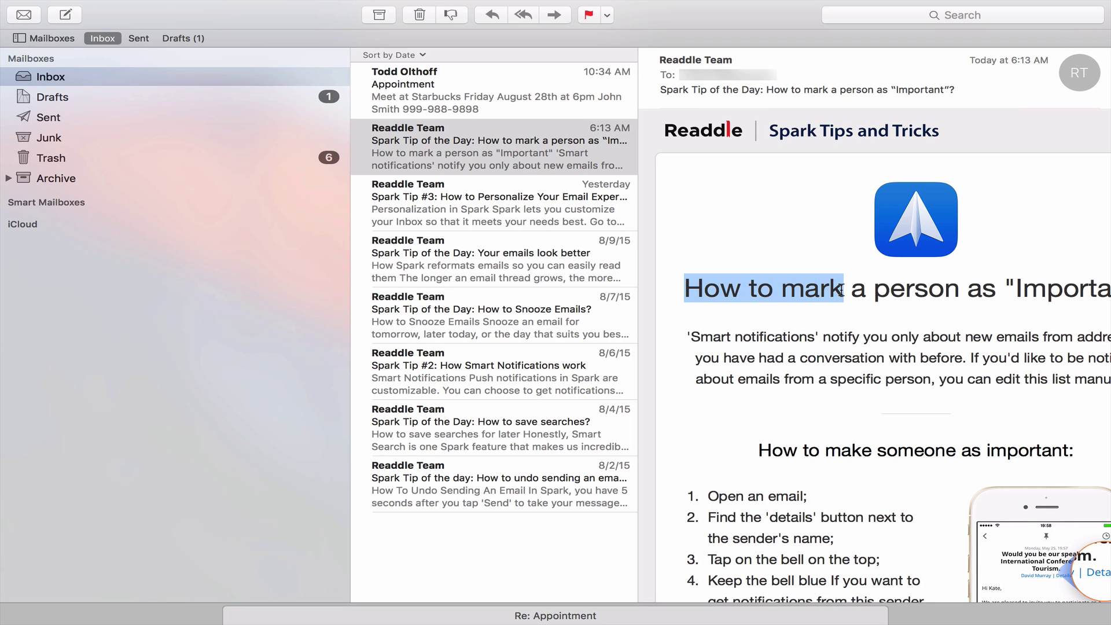
{"action": "left_click", "coordinate": [561, 614]}
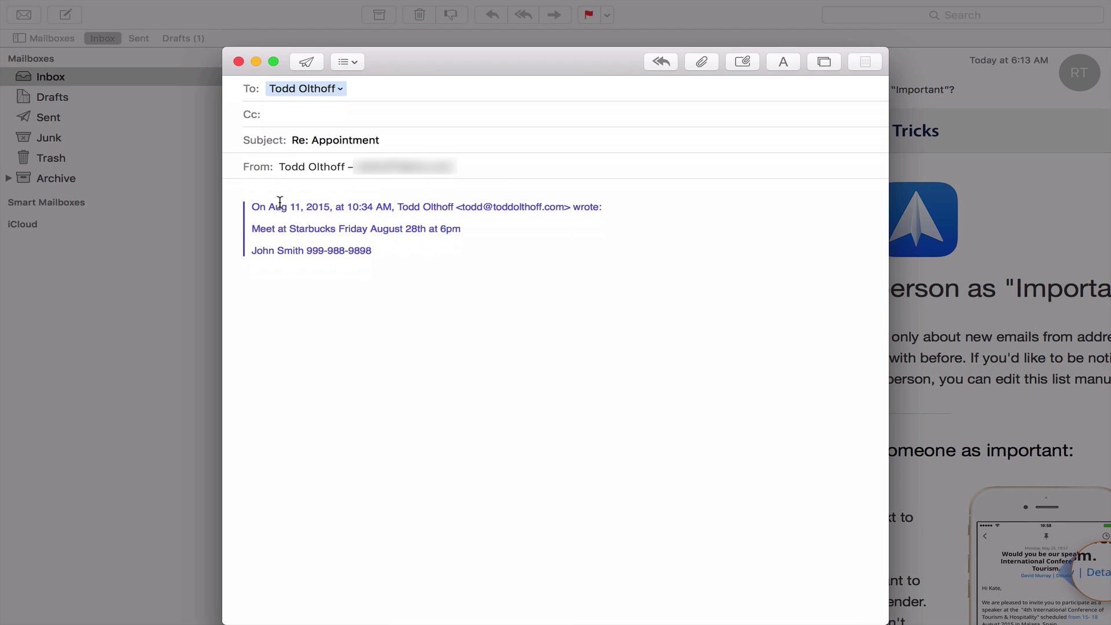
{"action": "key", "text": "cmd+v"}
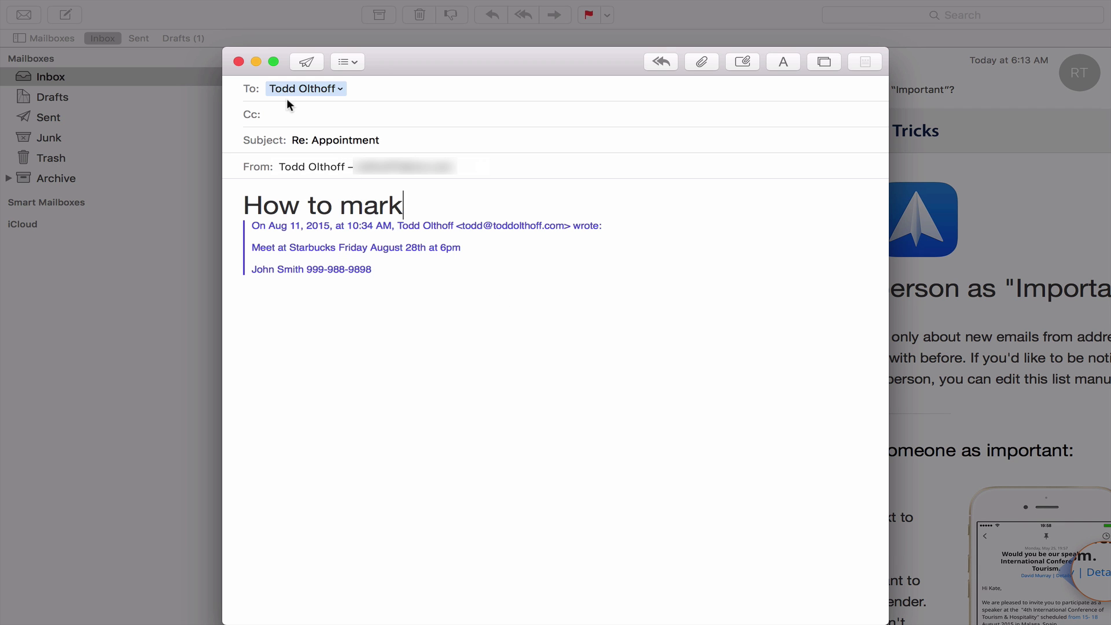
Step: Start a reply to Spark Tip #3 and switch between it and the Appointment reply
{"action": "left_click", "coordinate": [253, 62]}
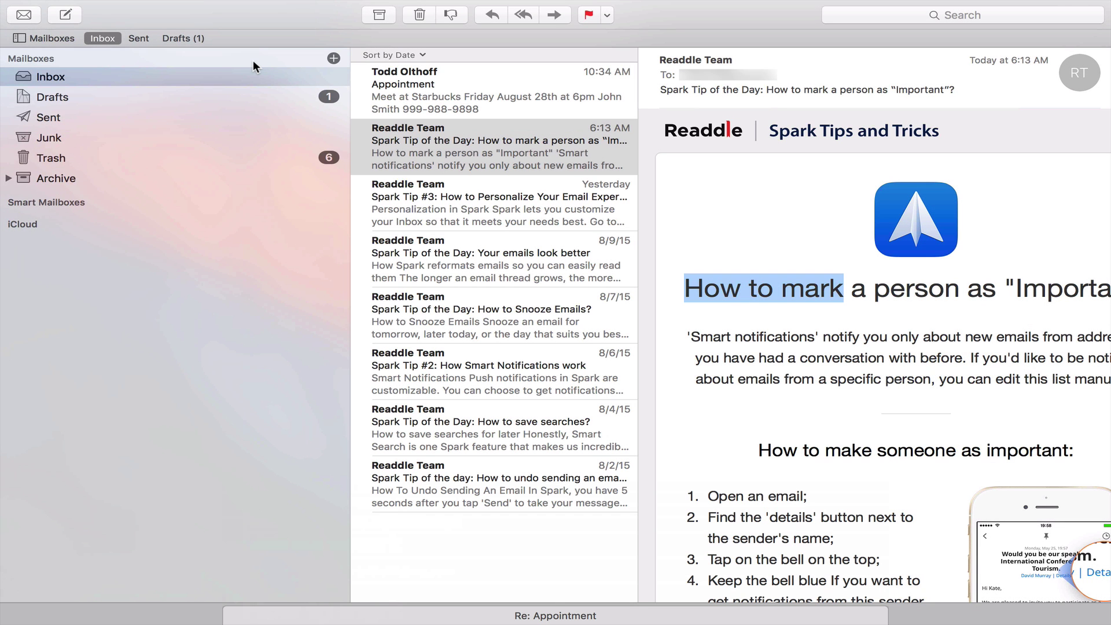
{"action": "left_click", "coordinate": [478, 201]}
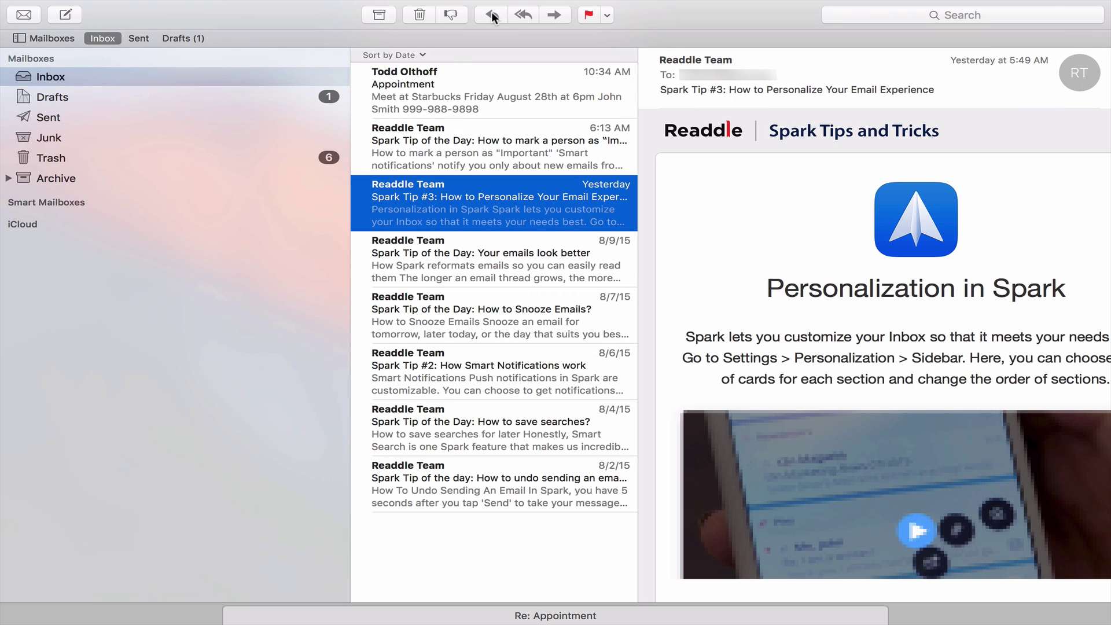
{"action": "left_click", "coordinate": [492, 14]}
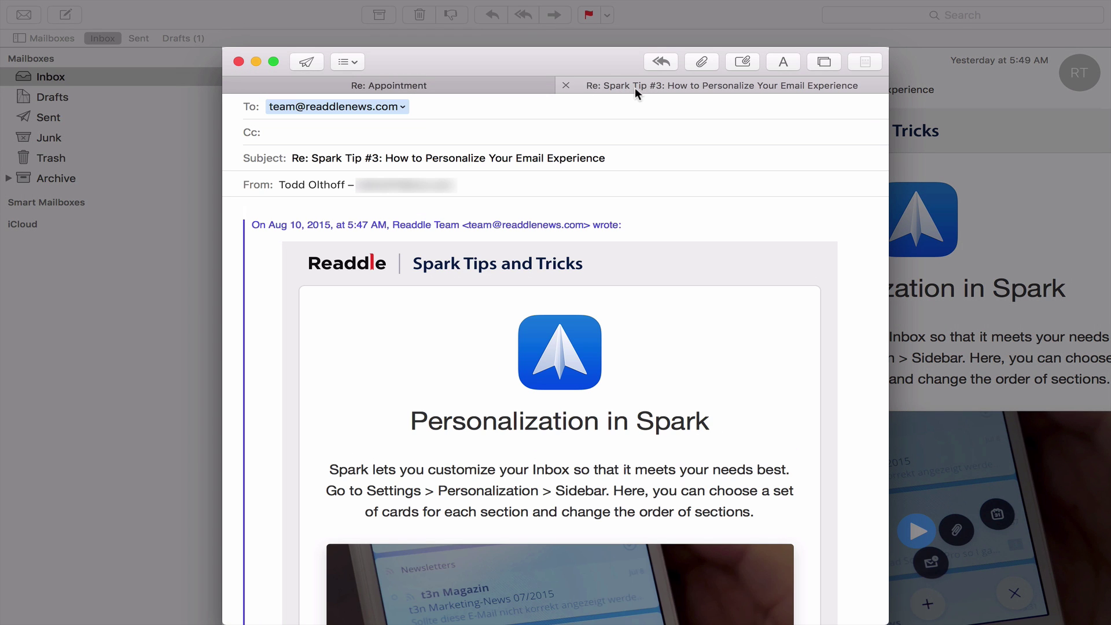
{"action": "left_click", "coordinate": [436, 81]}
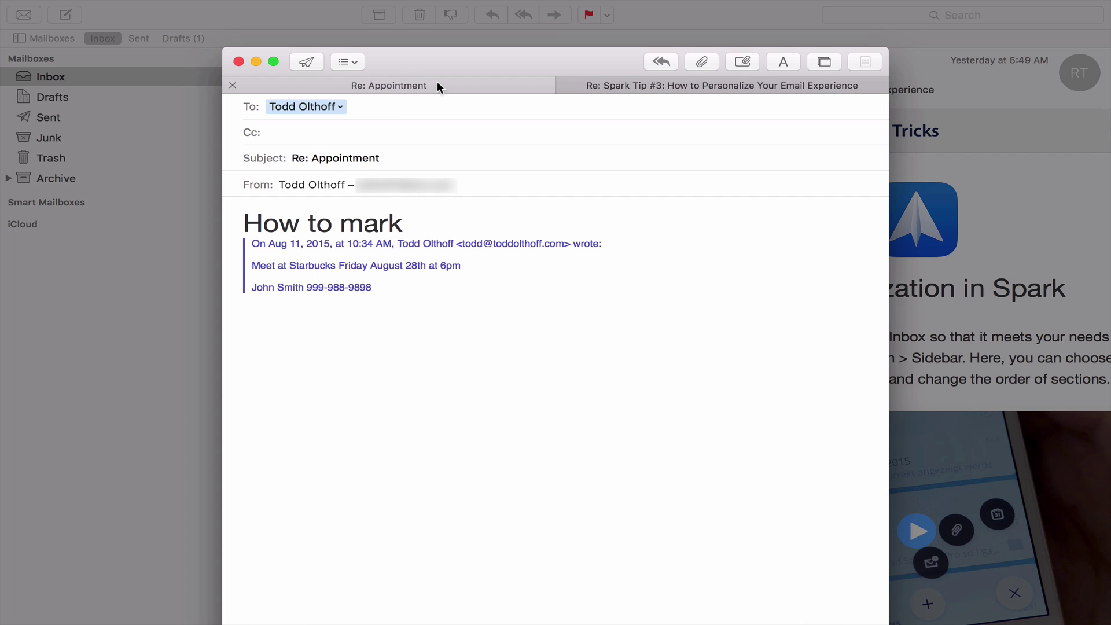
{"action": "left_click", "coordinate": [634, 82]}
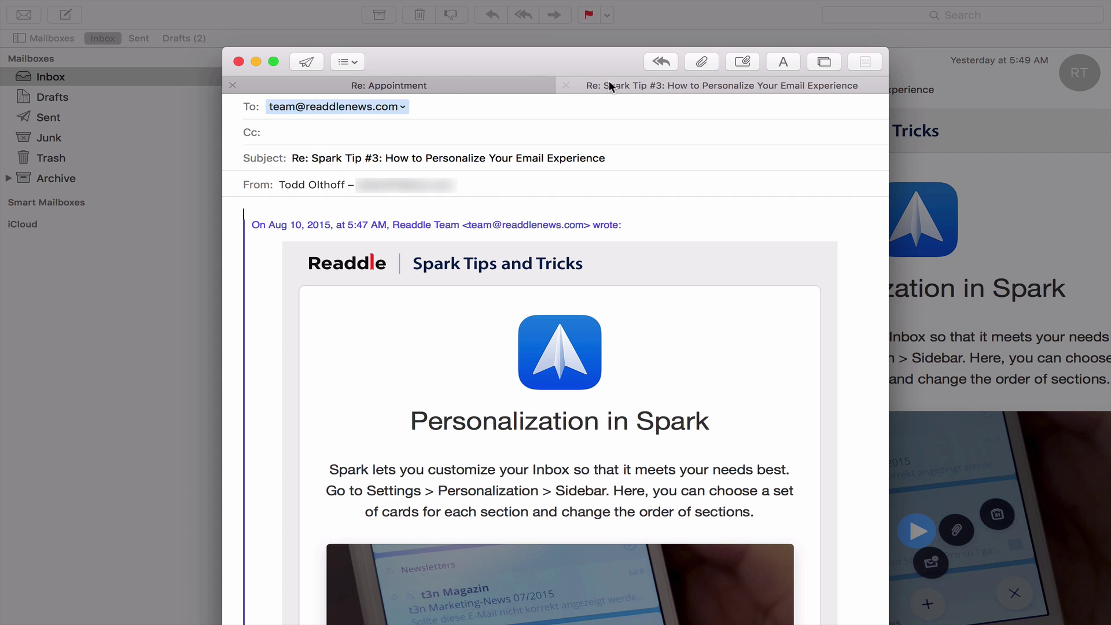
{"action": "left_click", "coordinate": [444, 86]}
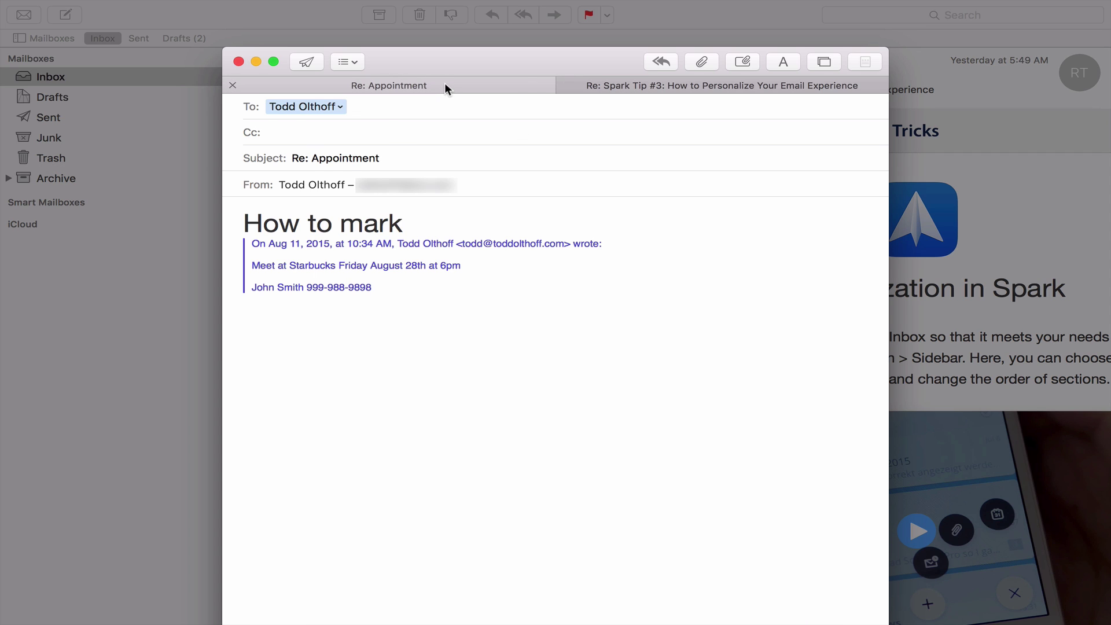
{"action": "left_click", "coordinate": [613, 86]}
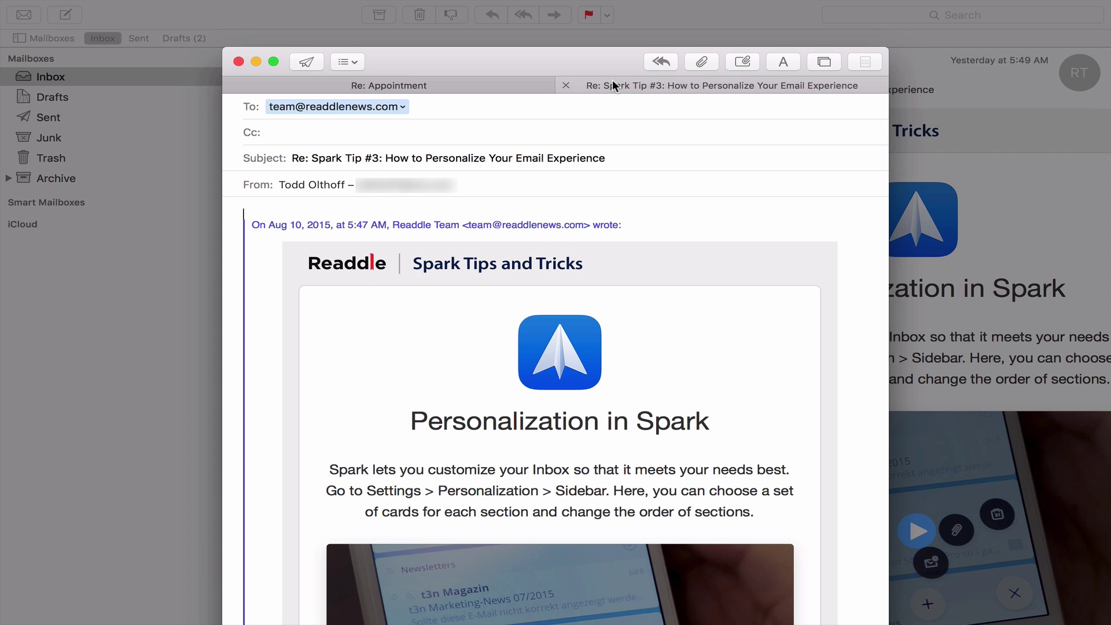
Step: Close the Spark Tip #3 reply, then close the Appointment reply choosing Don't Save
{"action": "left_click", "coordinate": [566, 86]}
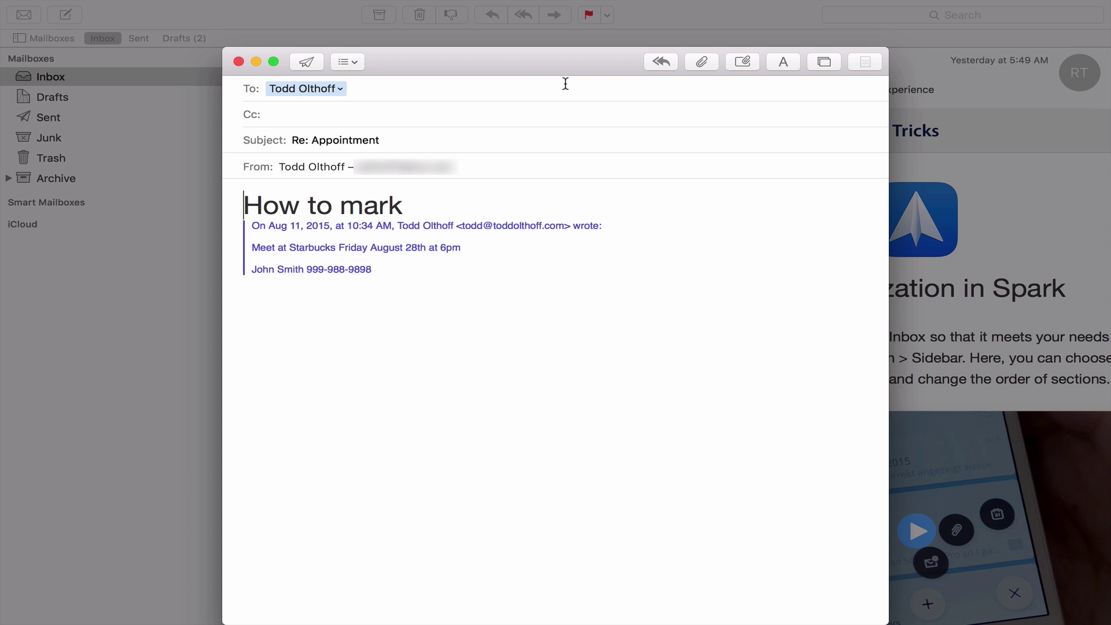
{"action": "left_click", "coordinate": [238, 61]}
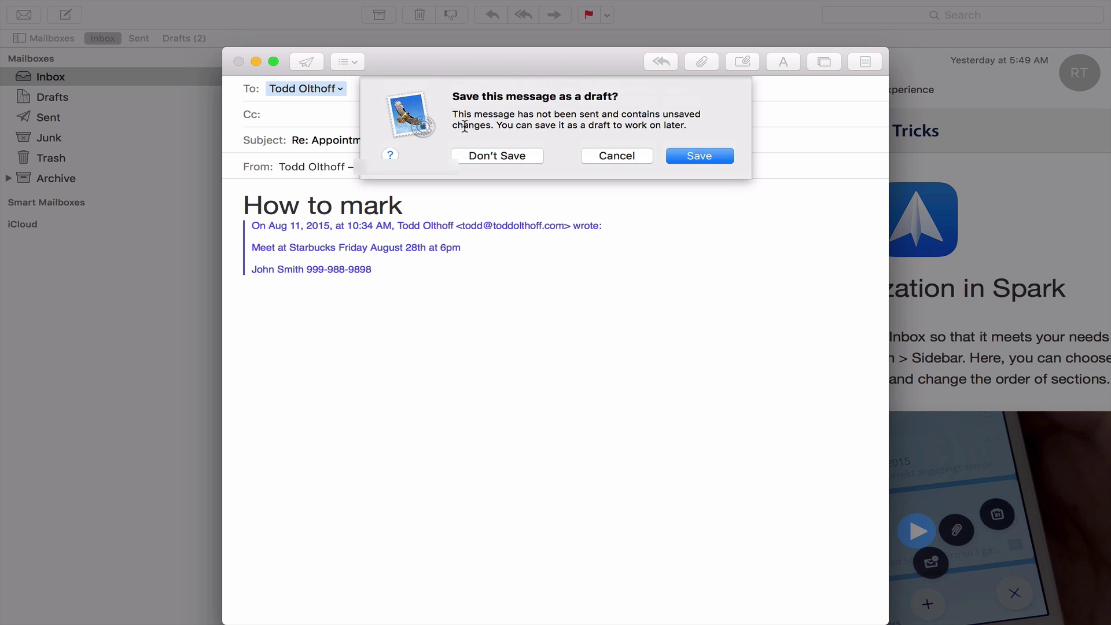
{"action": "left_click", "coordinate": [481, 154]}
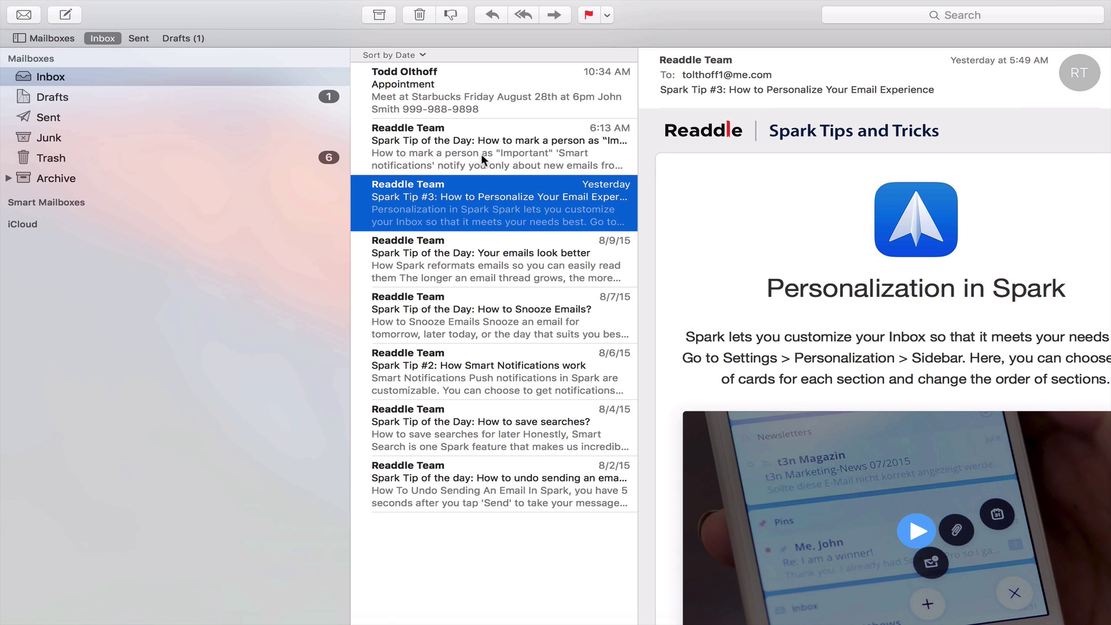